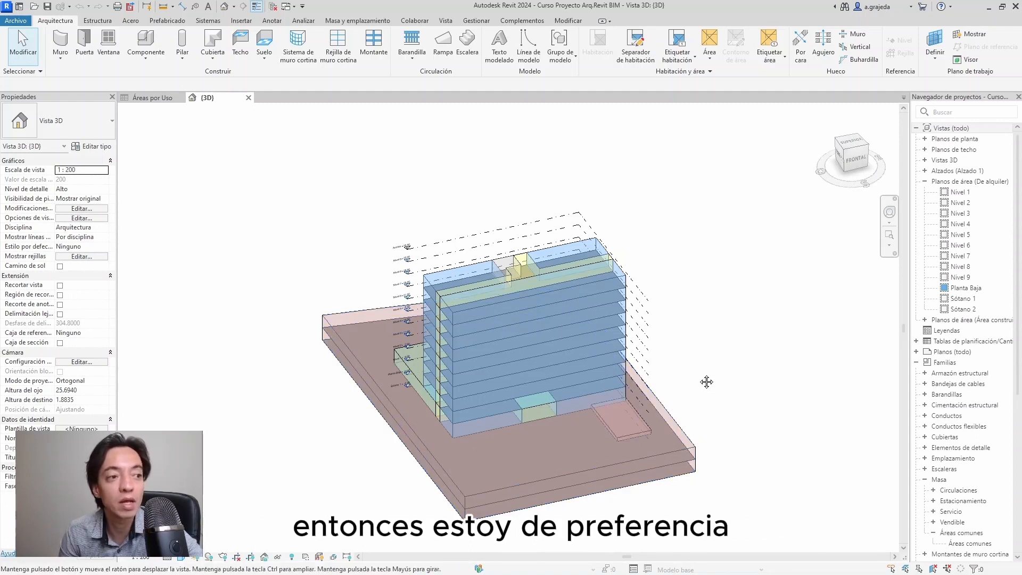
{"action": "middle_click_drag", "start_coordinate": [697, 381], "coordinate": [712, 378]}
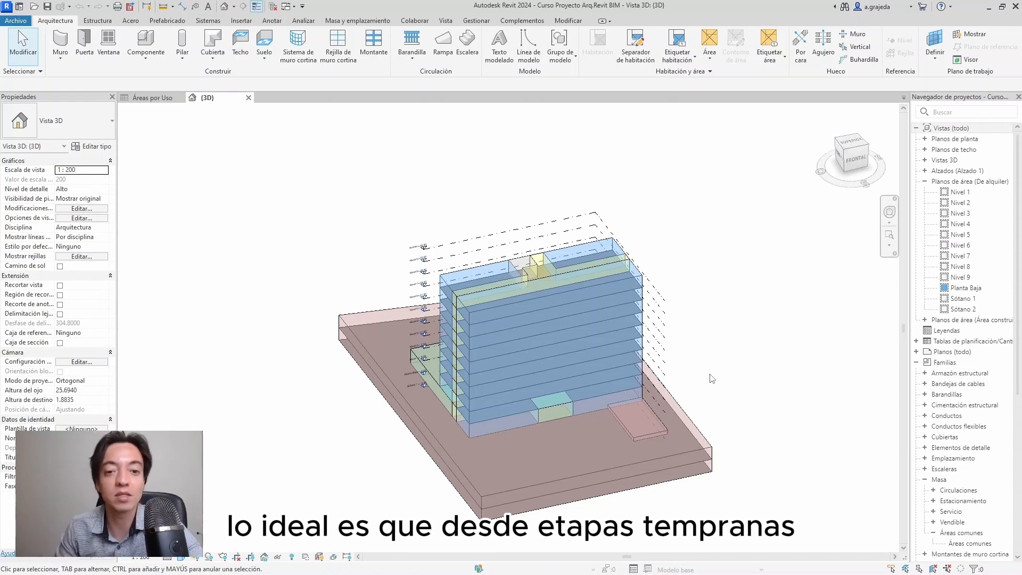
{"action": "middle_click_drag", "start_coordinate": [694, 398], "coordinate": [700, 392], "text": "shift"}
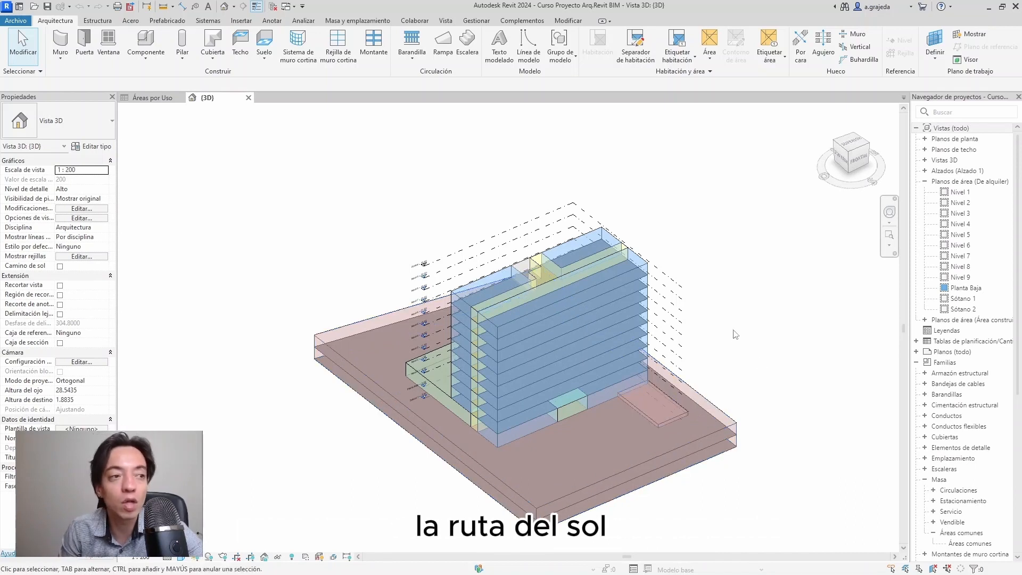
{"action": "middle_click_drag", "start_coordinate": [758, 341], "coordinate": [747, 324]}
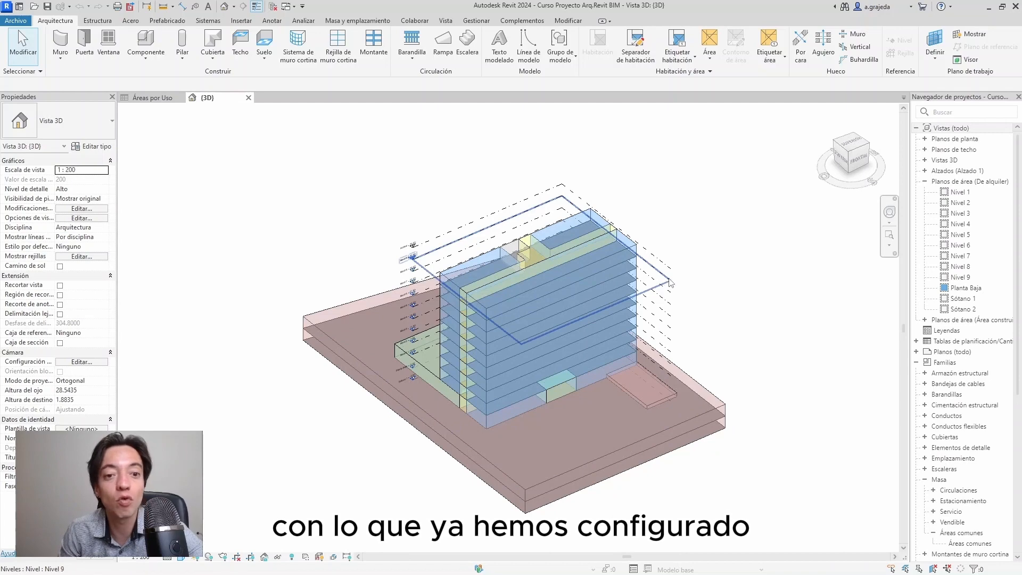
{"action": "scroll", "coordinate": [595, 395], "scroll_direction": "up", "scroll_amount": 2}
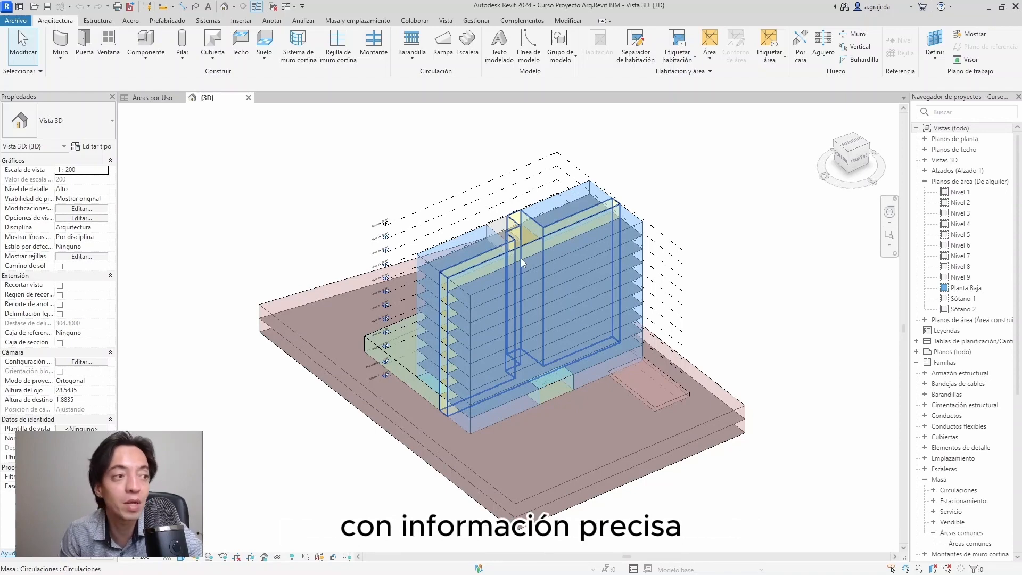
{"action": "middle_click_drag", "start_coordinate": [522, 258], "coordinate": [737, 298], "text": "shift"}
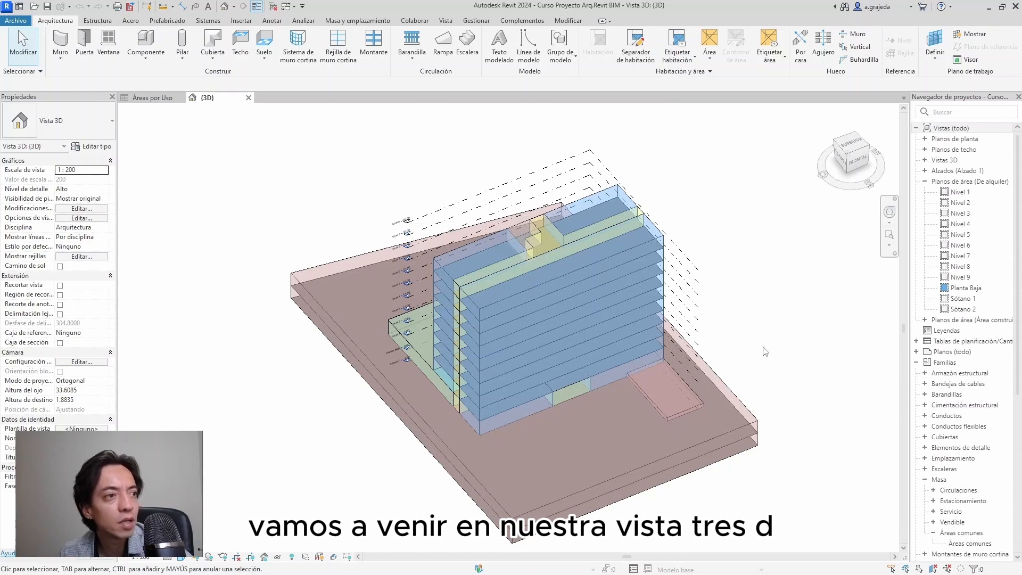
Step: Turn on the sun path in the 3D view, using the project location, date and time
{"action": "scroll", "coordinate": [763, 337], "scroll_direction": "down", "scroll_amount": 1}
{"action": "middle_click_drag", "start_coordinate": [774, 368], "coordinate": [778, 347]}
{"action": "scroll", "coordinate": [778, 347], "scroll_direction": "up", "scroll_amount": 1}
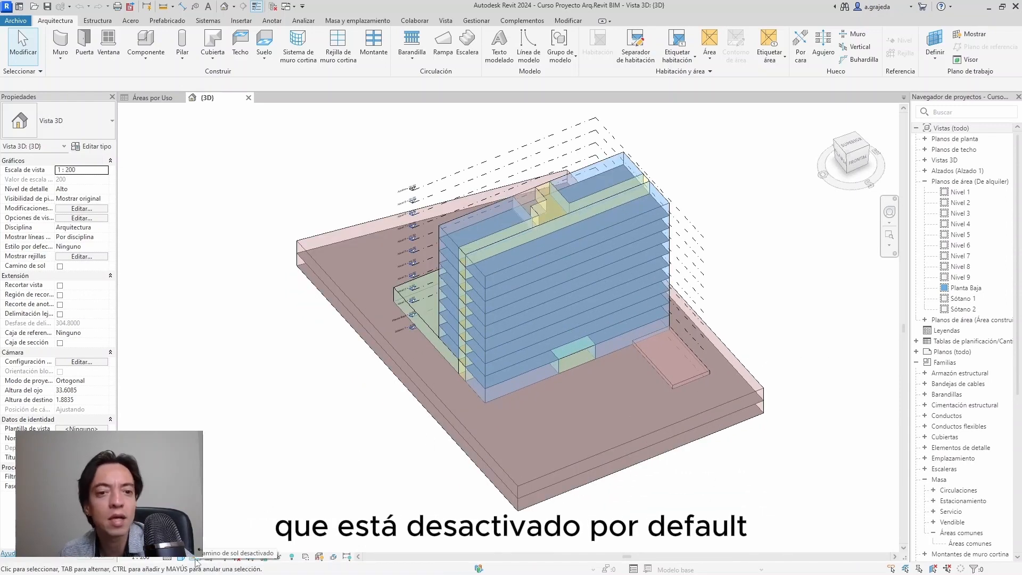
{"action": "left_click", "coordinate": [196, 560]}
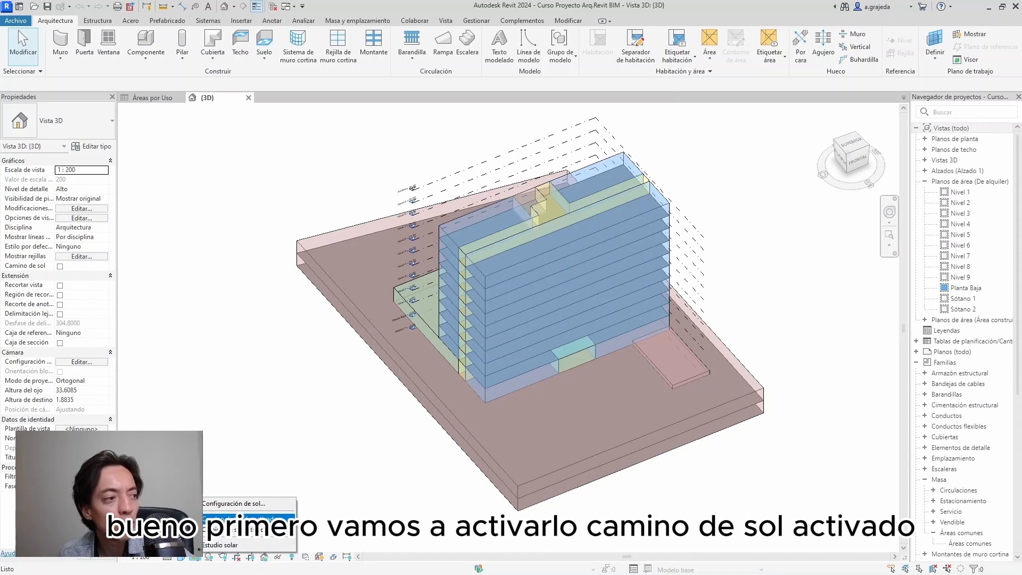
{"action": "left_click", "coordinate": [237, 518]}
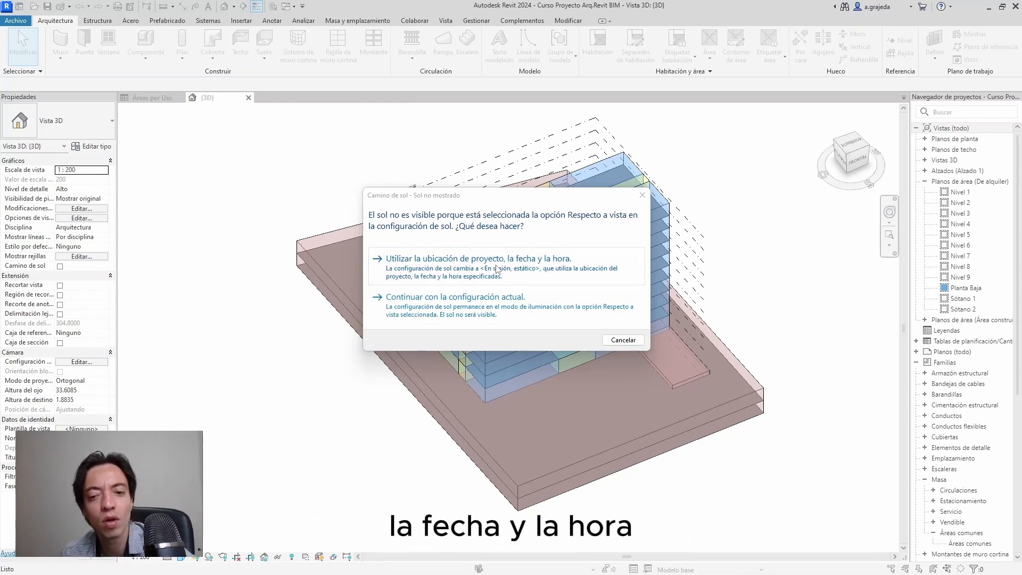
{"action": "left_click", "coordinate": [525, 276]}
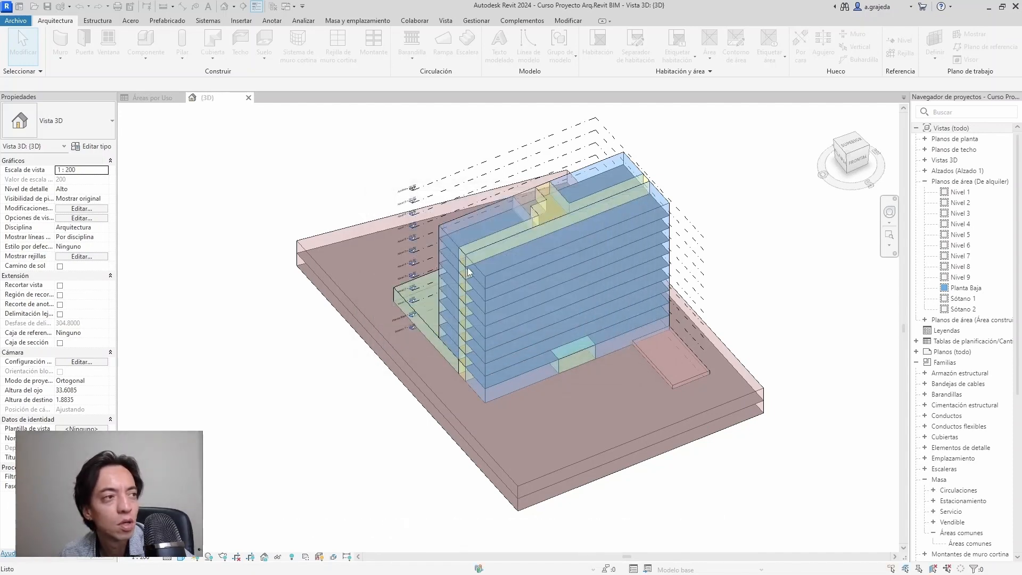
Step: Examine the sun path around the building from several angles, checking the compass orientation and the time and date labels
{"action": "scroll", "coordinate": [449, 280], "scroll_direction": "down", "scroll_amount": 5}
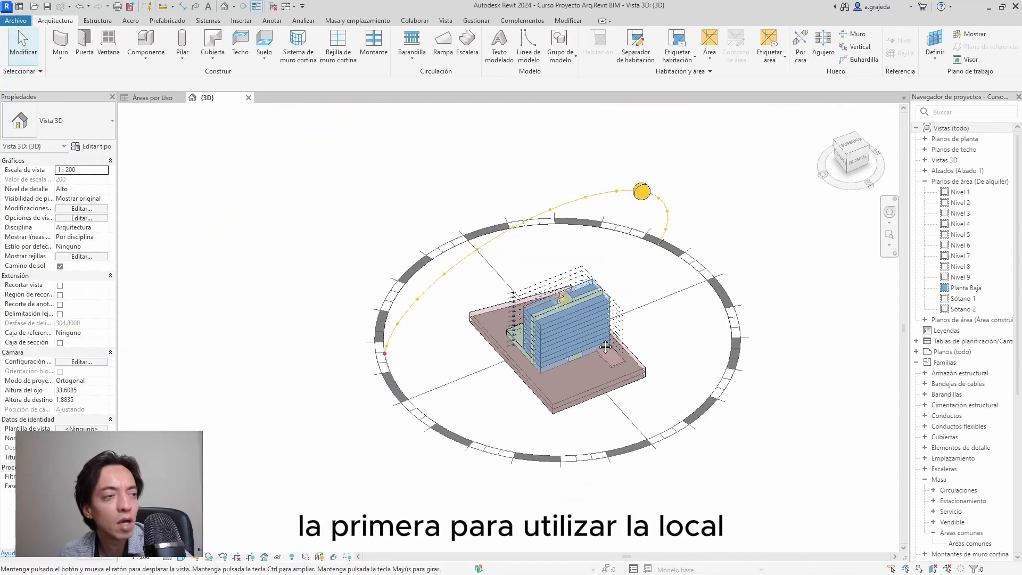
{"action": "middle_click_drag", "start_coordinate": [602, 338], "coordinate": [859, 340], "text": "shift"}
{"action": "middle_click_drag", "start_coordinate": [672, 361], "coordinate": [437, 339], "text": "shift"}
{"action": "scroll", "coordinate": [658, 305], "scroll_direction": "up", "scroll_amount": 1}
{"action": "middle_click_drag", "start_coordinate": [698, 344], "coordinate": [629, 360]}
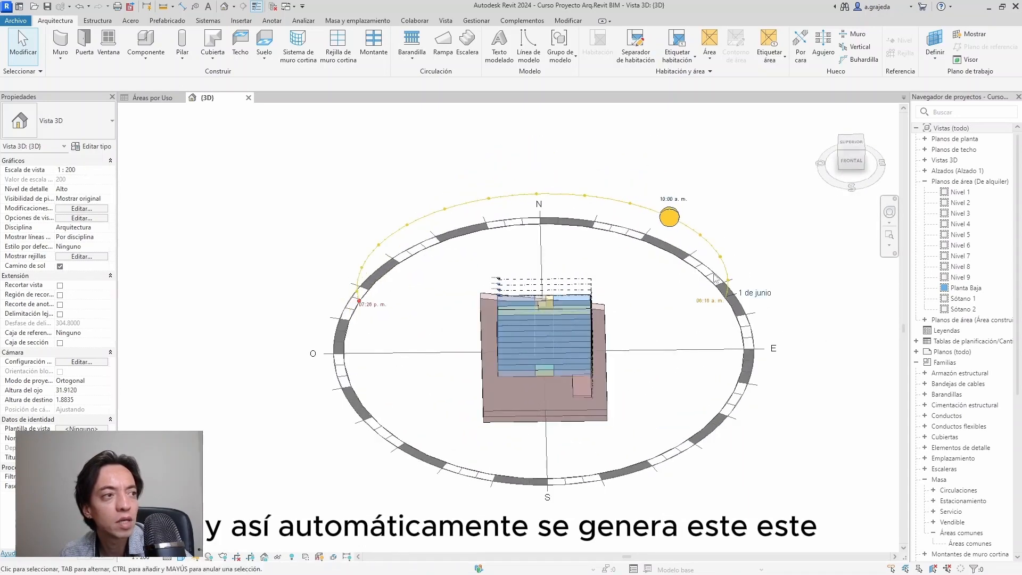
{"action": "middle_click_drag", "start_coordinate": [711, 373], "coordinate": [692, 294], "text": "shift"}
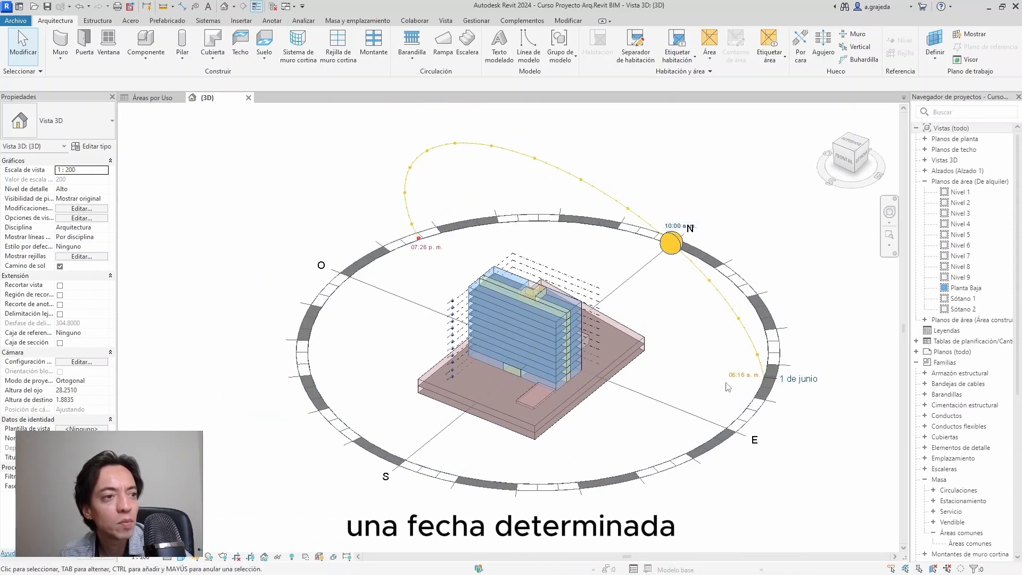
{"action": "scroll", "coordinate": [729, 384], "scroll_direction": "up", "scroll_amount": 1}
{"action": "middle_click_drag", "start_coordinate": [640, 373], "coordinate": [672, 368], "text": "shift"}
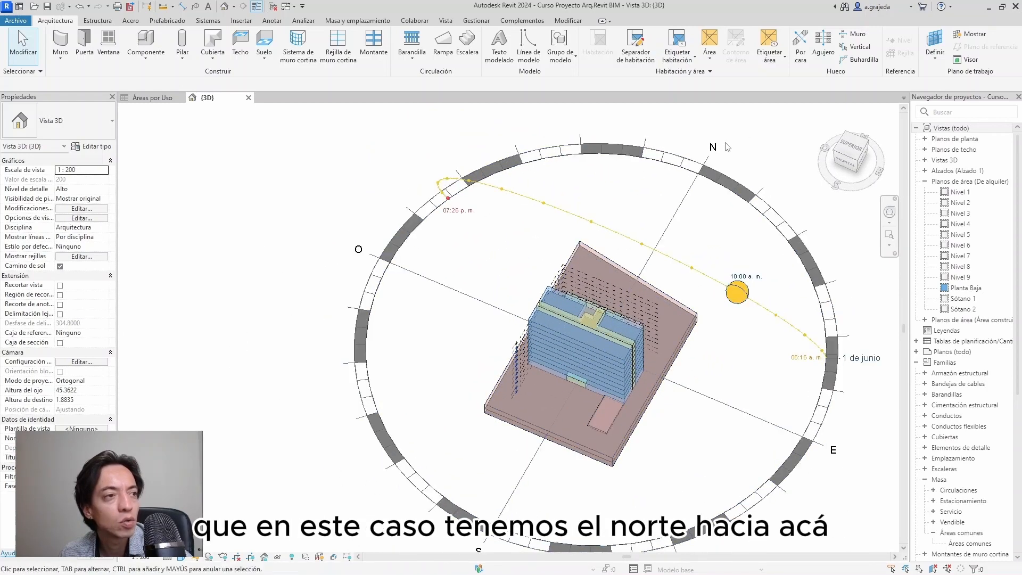
{"action": "middle_click_drag", "start_coordinate": [706, 174], "coordinate": [665, 288], "text": "shift"}
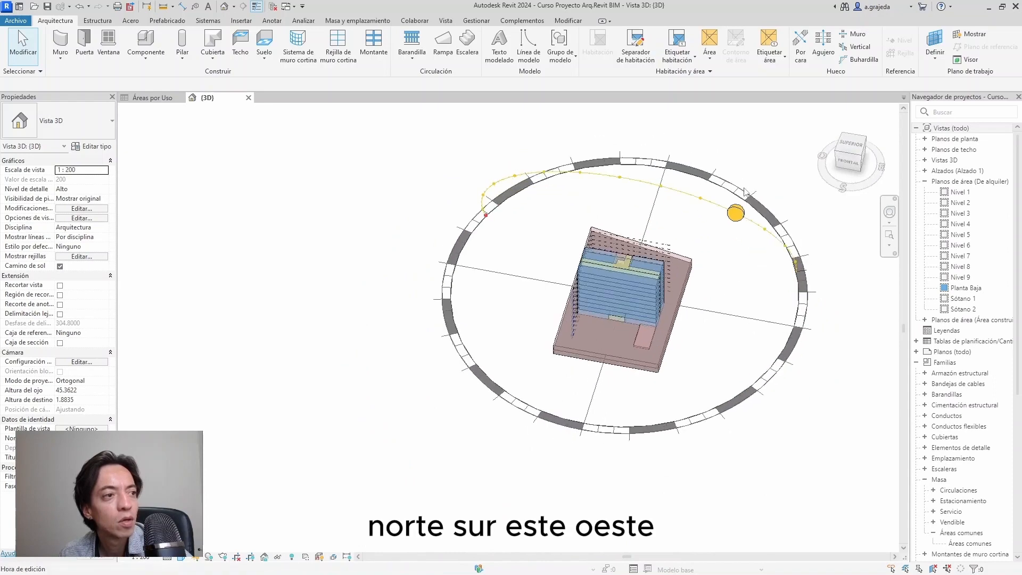
{"action": "scroll", "coordinate": [650, 318], "scroll_direction": "up", "scroll_amount": 2}
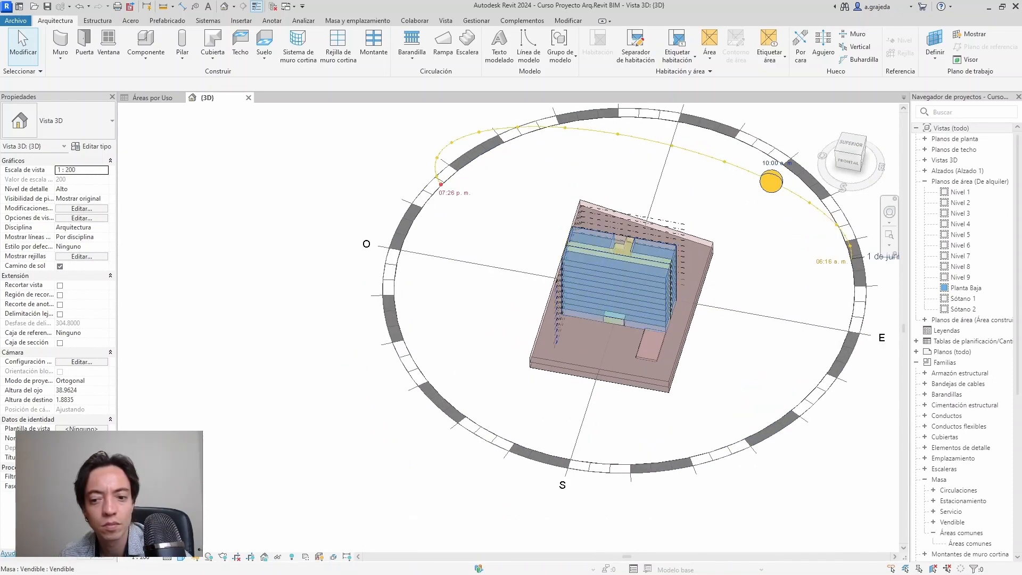
{"action": "middle_click_drag", "start_coordinate": [772, 350], "coordinate": [795, 326], "text": "shift"}
{"action": "scroll", "coordinate": [794, 326], "scroll_direction": "up", "scroll_amount": 1}
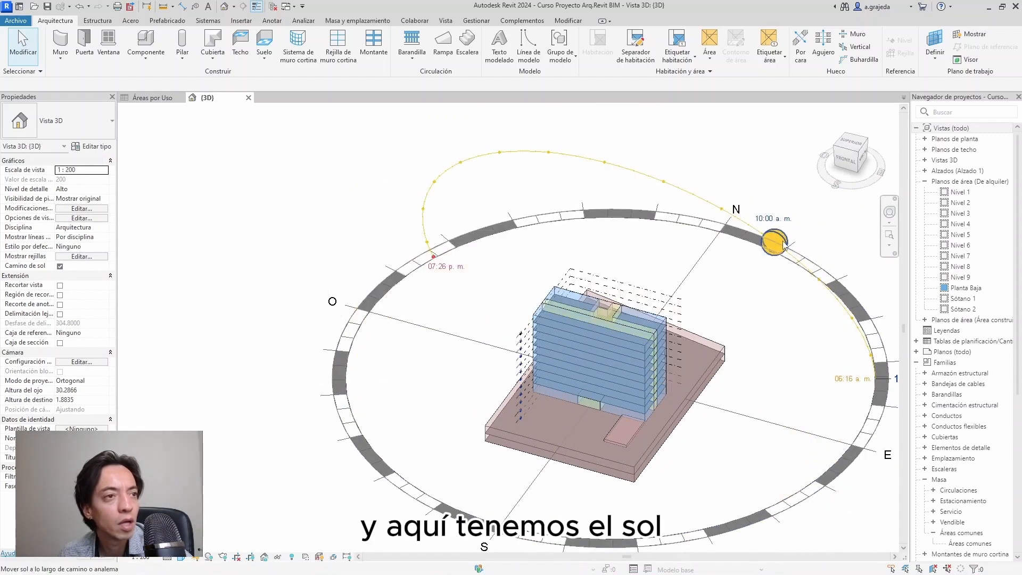
Step: Move the sun along its daily path to 12:00 p.m., and back to 9:45 a.m
{"action": "left_click_drag", "start_coordinate": [775, 244], "coordinate": [736, 221]}
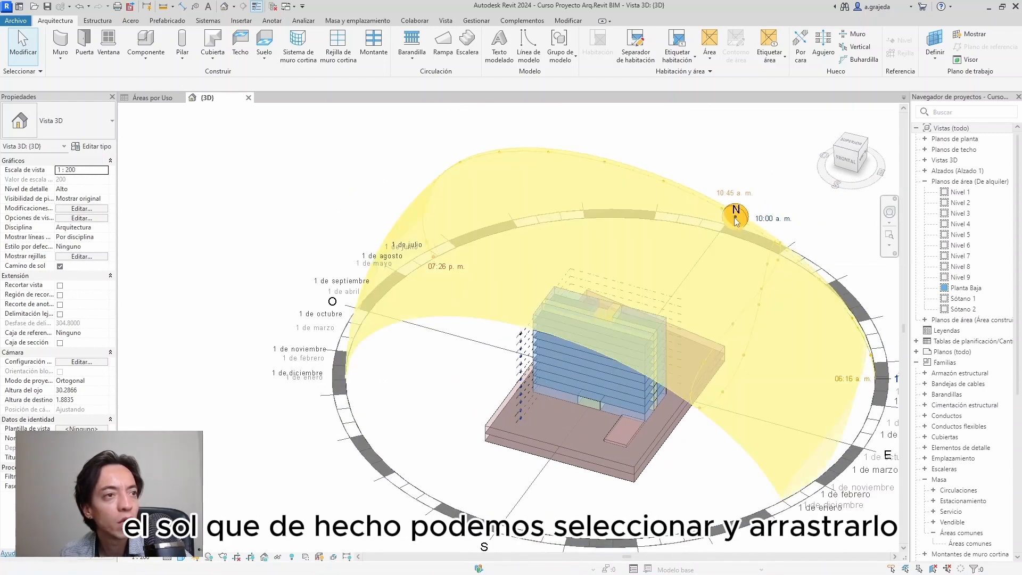
{"action": "left_click_drag", "start_coordinate": [789, 252], "coordinate": [666, 199]}
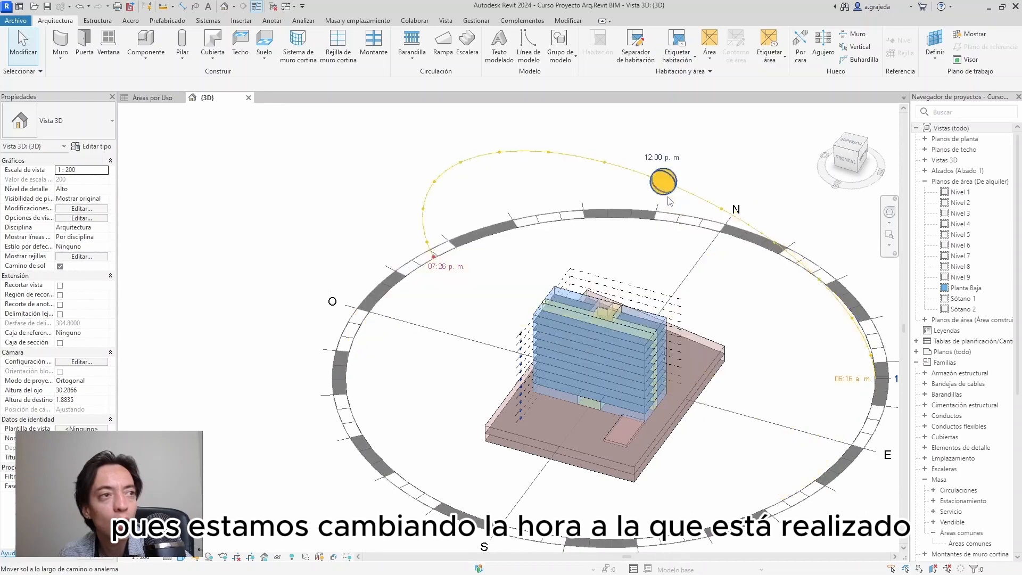
{"action": "scroll", "coordinate": [653, 221], "scroll_direction": "up", "scroll_amount": 2}
{"action": "scroll", "coordinate": [687, 261], "scroll_direction": "down", "scroll_amount": 3}
{"action": "middle_click_drag", "start_coordinate": [711, 286], "coordinate": [746, 278]}
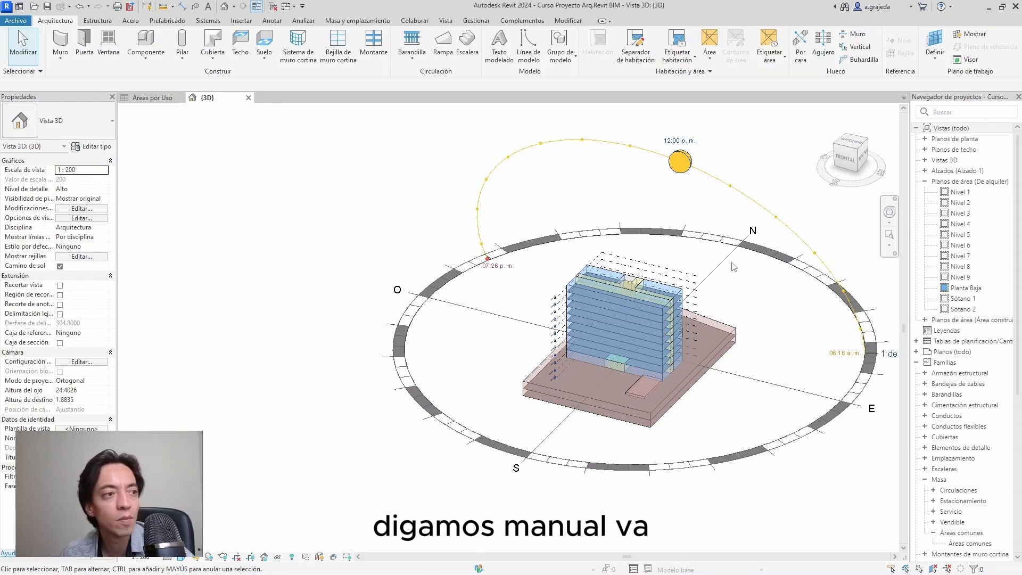
{"action": "scroll", "coordinate": [733, 266], "scroll_direction": "up", "scroll_amount": 2}
{"action": "scroll", "coordinate": [724, 208], "scroll_direction": "down", "scroll_amount": 2}
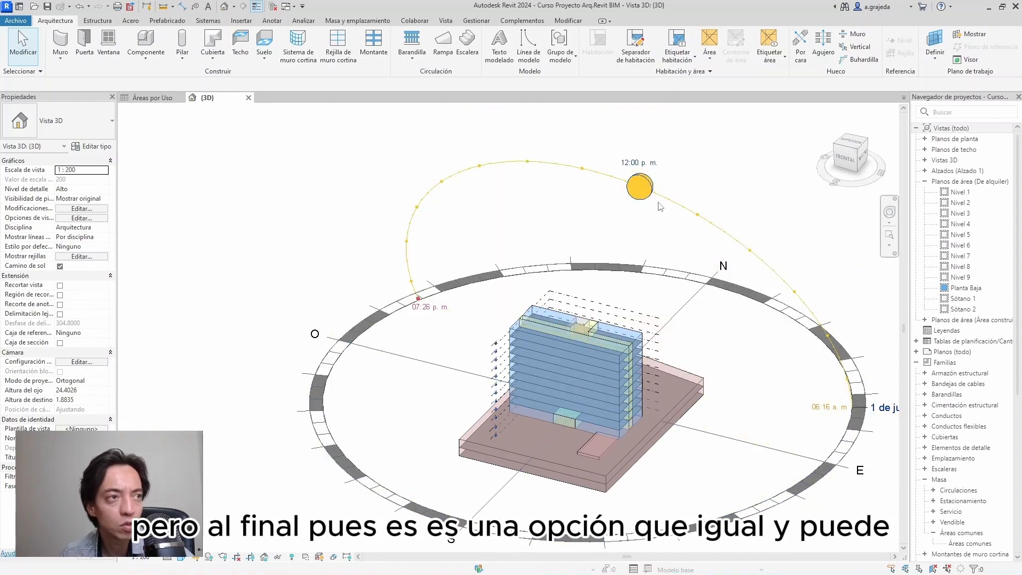
{"action": "left_click_drag", "start_coordinate": [641, 187], "coordinate": [763, 261]}
{"action": "middle_click_drag", "start_coordinate": [803, 261], "coordinate": [791, 292], "text": "shift"}
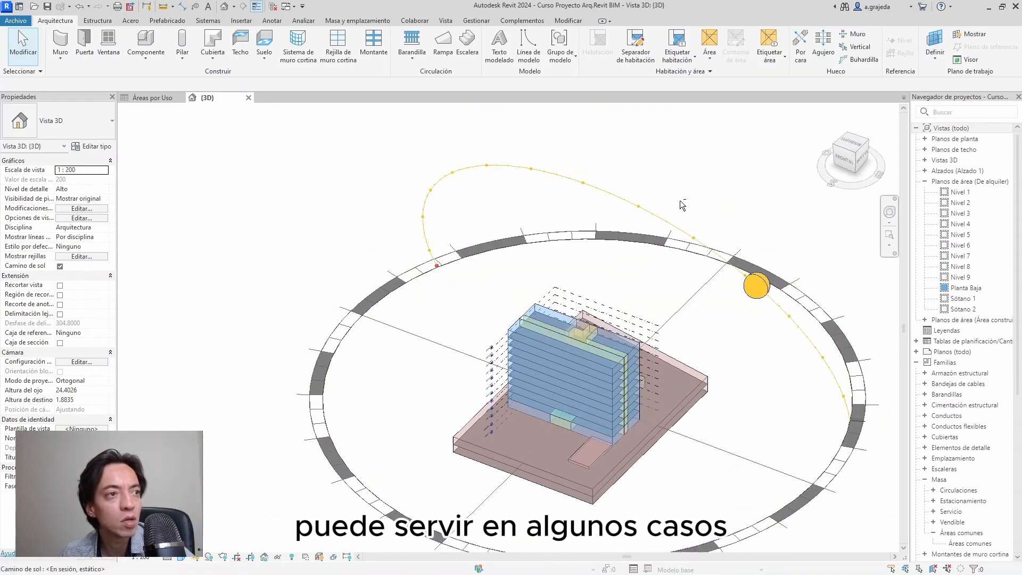
Step: Select the sun path and shift its daily arc to the date 12 September
{"action": "left_click", "coordinate": [615, 199]}
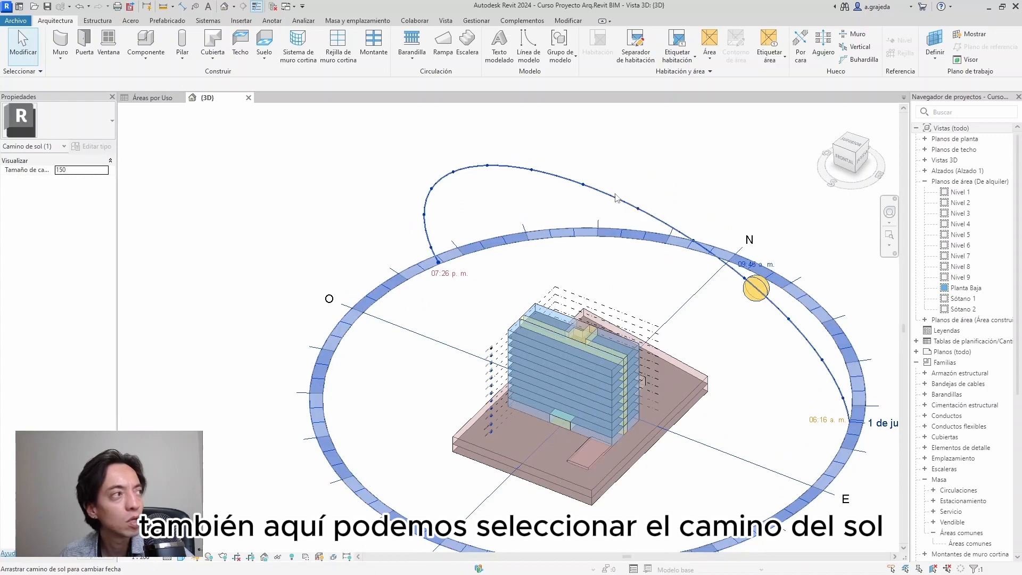
{"action": "mouse_move", "coordinate": [617, 199]}
{"action": "left_mouse_down"}
{"action": "mouse_move", "coordinate": [620, 216]}
{"action": "mouse_move", "coordinate": [559, 314]}
{"action": "mouse_move", "coordinate": [649, 261]}
{"action": "mouse_move", "coordinate": [635, 293]}
{"action": "mouse_move", "coordinate": [655, 274]}
{"action": "mouse_move", "coordinate": [651, 301]}
{"action": "mouse_move", "coordinate": [670, 287]}
{"action": "mouse_move", "coordinate": [675, 304]}
{"action": "mouse_move", "coordinate": [684, 301]}
{"action": "left_mouse_up"}
{"action": "scroll", "coordinate": [654, 275], "scroll_direction": "up", "scroll_amount": 1}
{"action": "scroll", "coordinate": [655, 274], "scroll_direction": "down", "scroll_amount": 3}
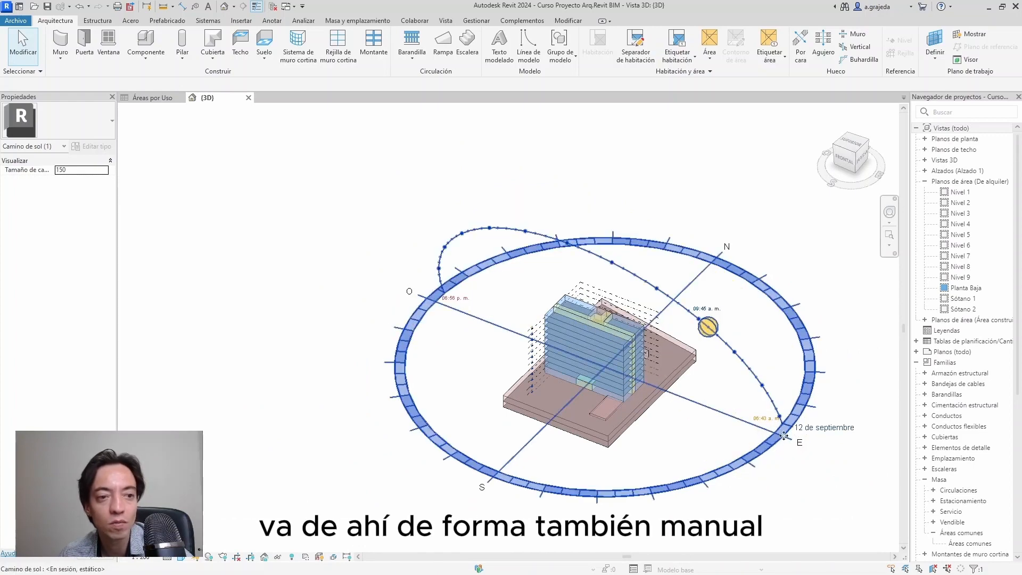
Step: Shift the sun path's arc to 21 February and move the sun to 1:45 p.m
{"action": "scroll", "coordinate": [837, 430], "scroll_direction": "up", "scroll_amount": 1}
{"action": "scroll", "coordinate": [838, 434], "scroll_direction": "up", "scroll_amount": 1}
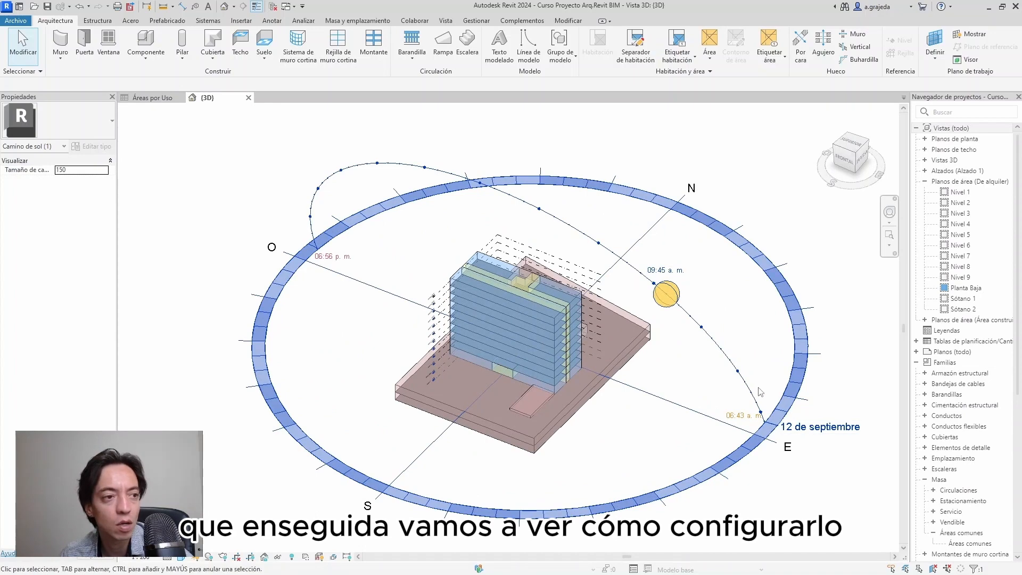
{"action": "left_click_drag", "start_coordinate": [749, 391], "coordinate": [733, 416]}
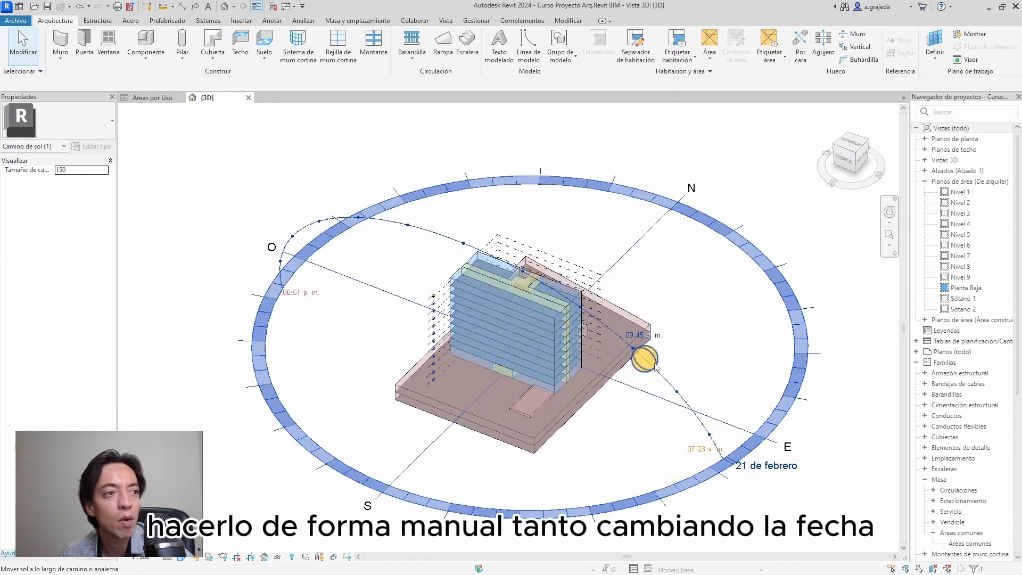
{"action": "left_click", "coordinate": [654, 369]}
{"action": "left_click_drag", "start_coordinate": [655, 368], "coordinate": [420, 228]}
{"action": "middle_click_drag", "start_coordinate": [551, 356], "coordinate": [570, 346]}
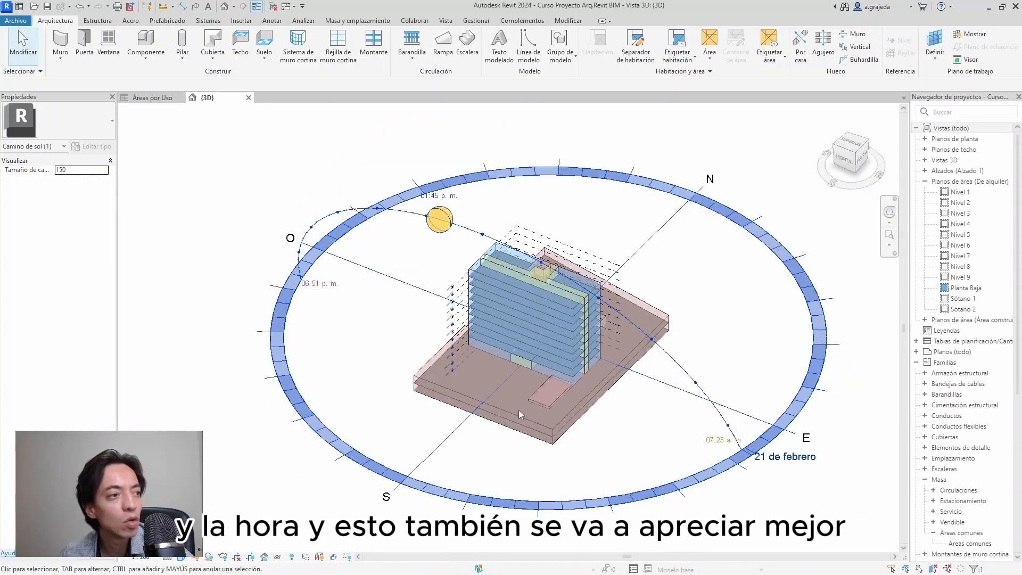
Step: Turn on shadows in the 3D view
{"action": "scroll", "coordinate": [519, 410], "scroll_direction": "up", "scroll_amount": 1}
{"action": "middle_click_drag", "start_coordinate": [585, 429], "coordinate": [596, 428], "text": "shift"}
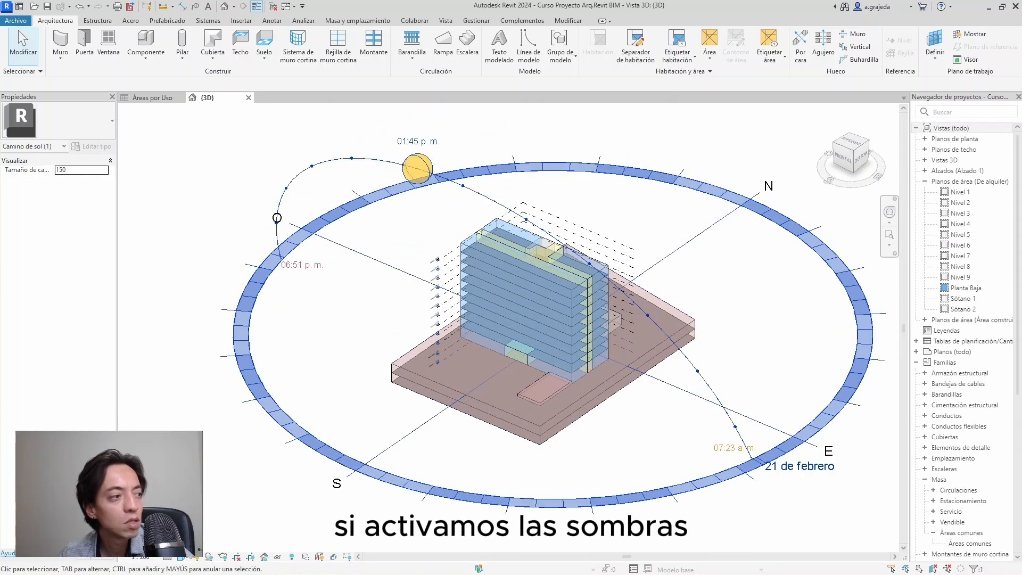
{"action": "left_click", "coordinate": [208, 557]}
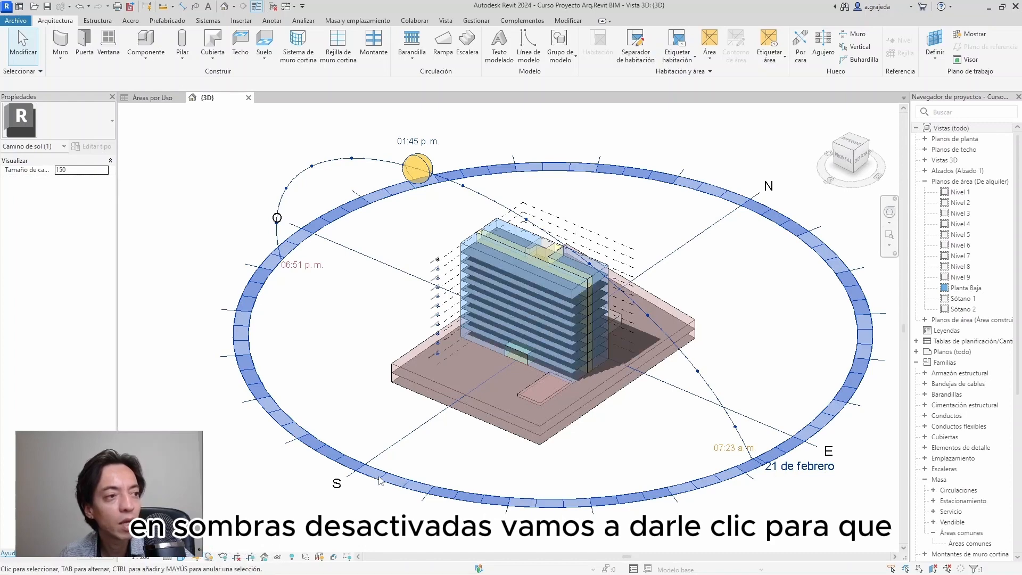
Step: Move the sun to 11:00 a.m. and shift its daily arc to 15 May, viewing the building's shadows from other sides
{"action": "middle_click_drag", "start_coordinate": [380, 481], "coordinate": [647, 466], "text": "shift"}
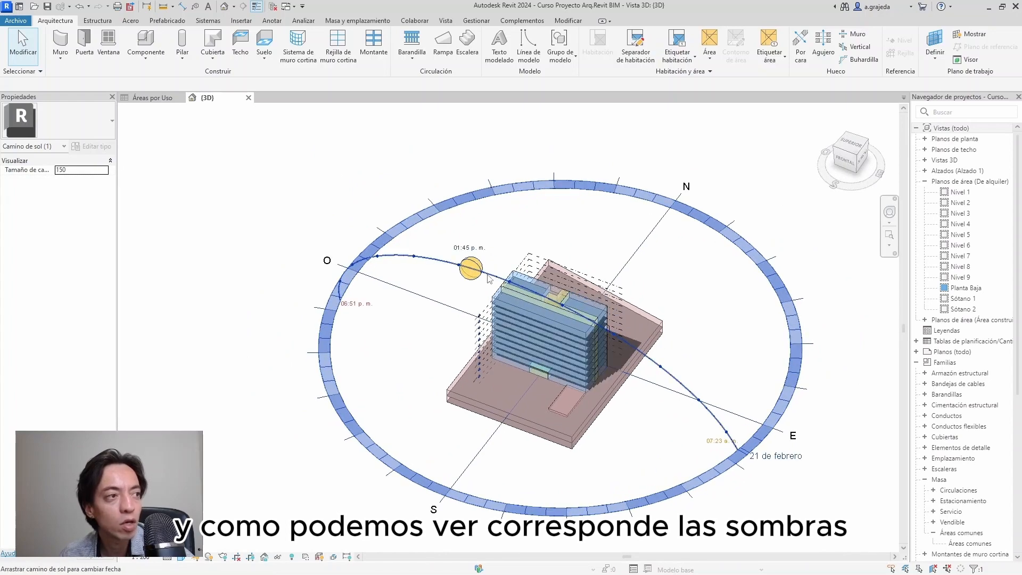
{"action": "left_click_drag", "start_coordinate": [490, 278], "coordinate": [614, 335]}
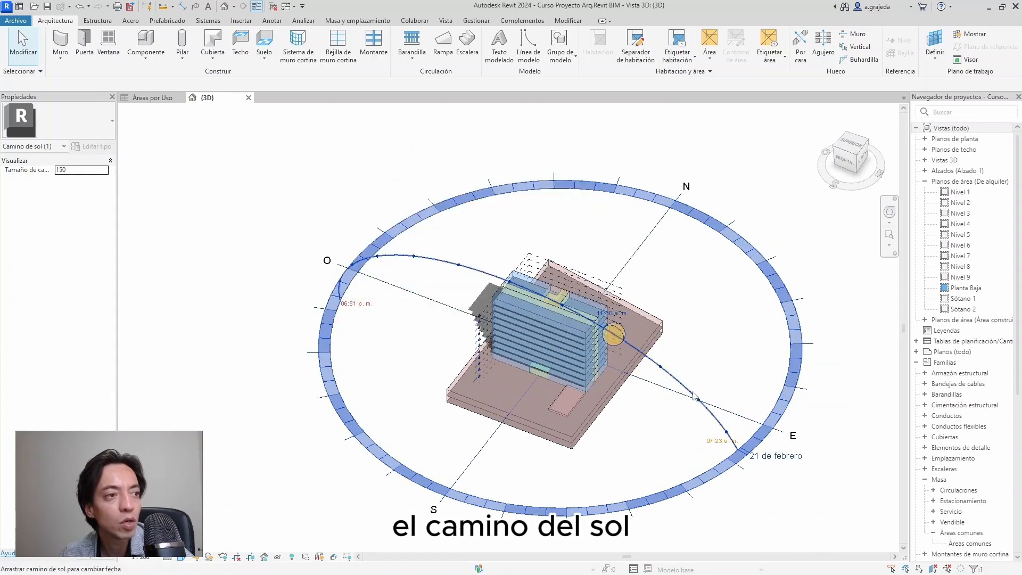
{"action": "left_click_drag", "start_coordinate": [692, 397], "coordinate": [751, 324]}
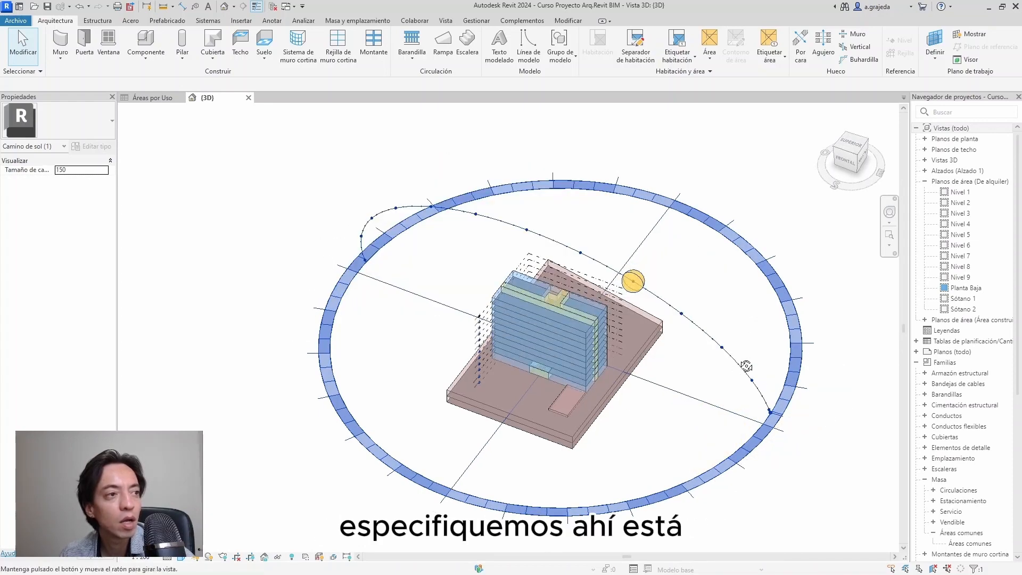
{"action": "middle_click_drag", "start_coordinate": [751, 325], "coordinate": [663, 263], "text": "shift"}
{"action": "left_click_drag", "start_coordinate": [607, 233], "coordinate": [579, 239]}
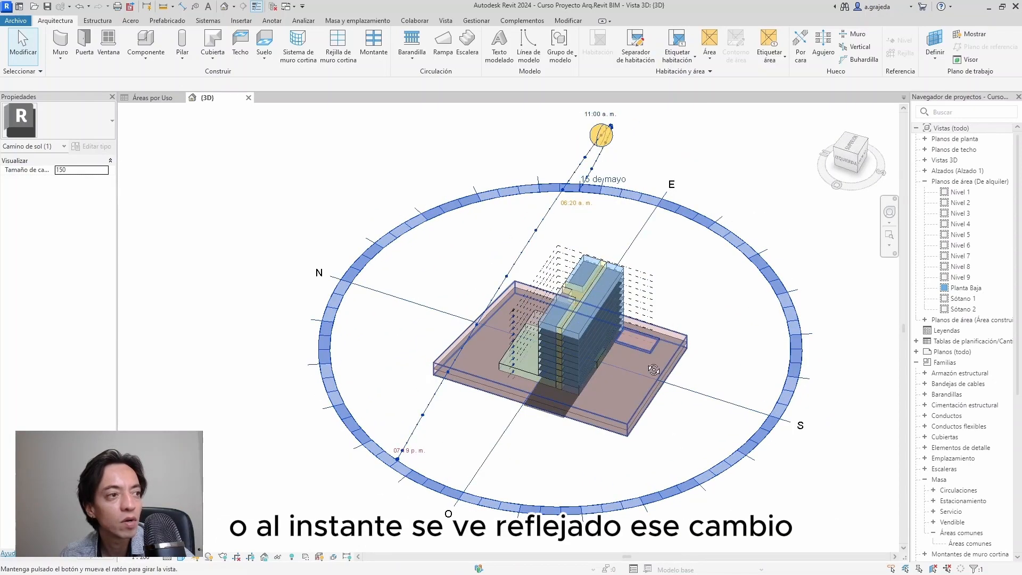
{"action": "middle_click_drag", "start_coordinate": [580, 239], "coordinate": [529, 354], "text": "shift"}
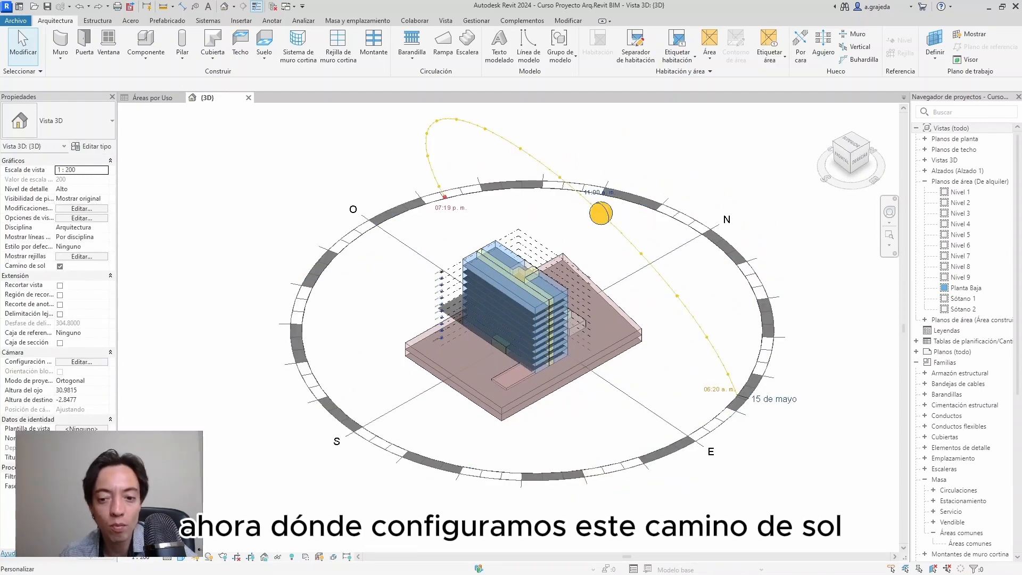
Step: Open the sun settings and examine the options for static, one-day, multi-day and lighting solar studies
{"action": "scroll", "coordinate": [628, 245], "scroll_direction": "up", "scroll_amount": 2}
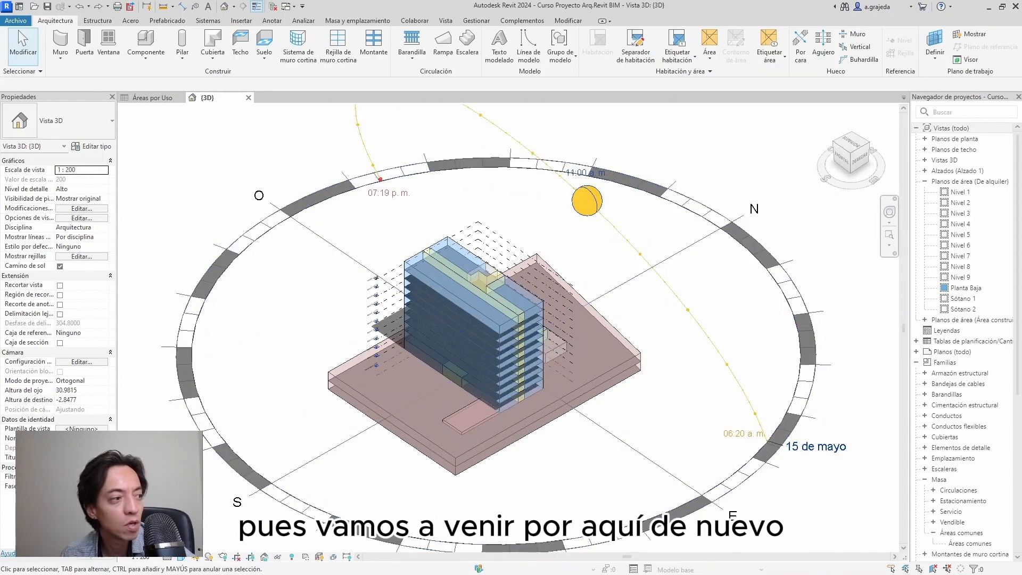
{"action": "left_click", "coordinate": [195, 557]}
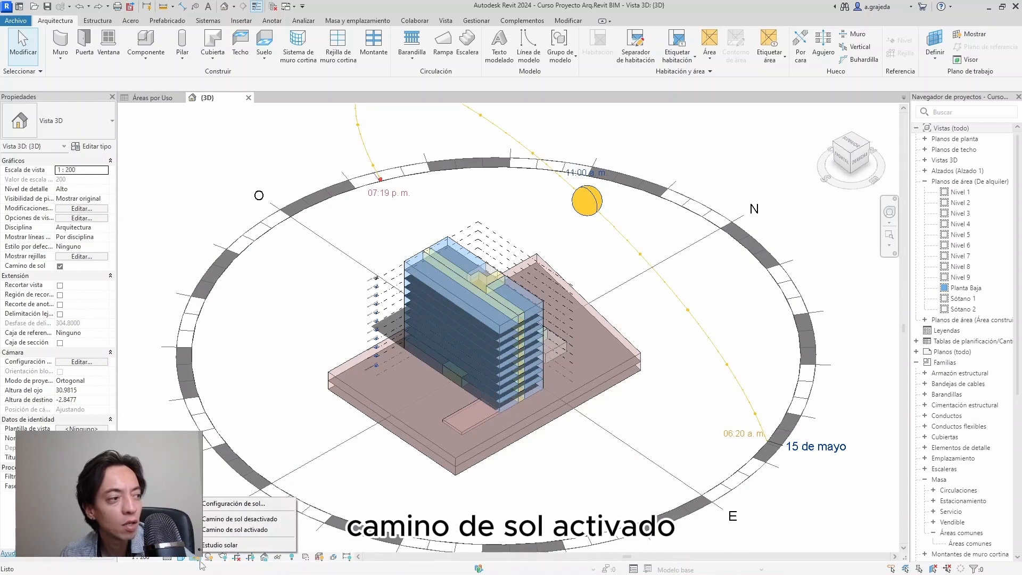
{"action": "left_click", "coordinate": [242, 505]}
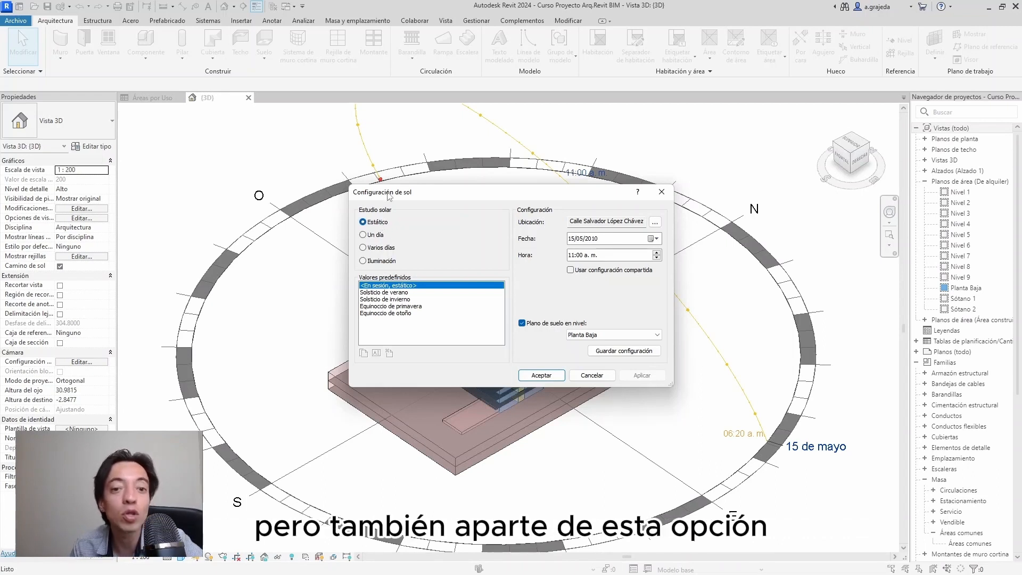
{"action": "left_click", "coordinate": [363, 234]}
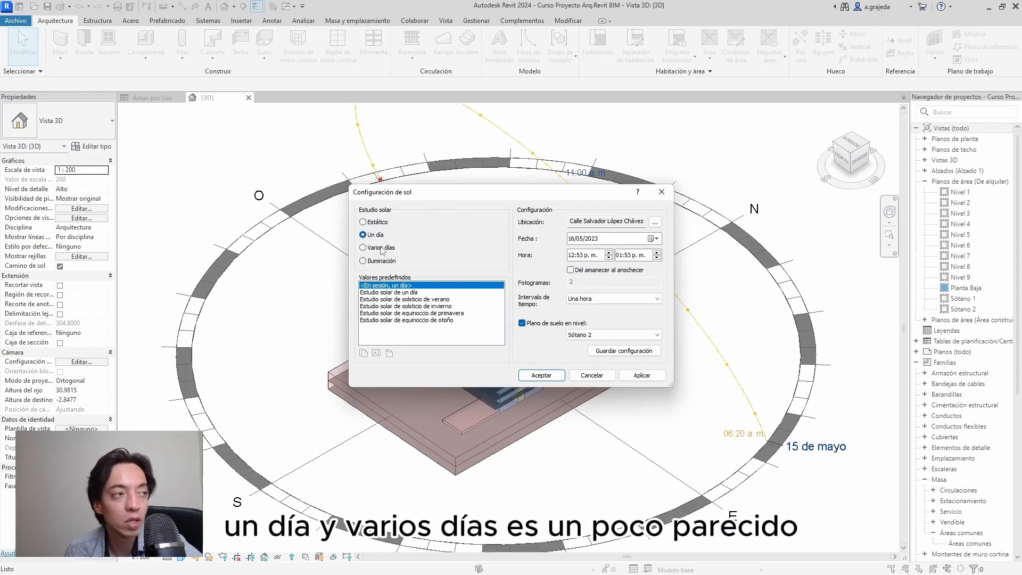
{"action": "left_click", "coordinate": [381, 249]}
{"action": "left_click", "coordinate": [383, 236]}
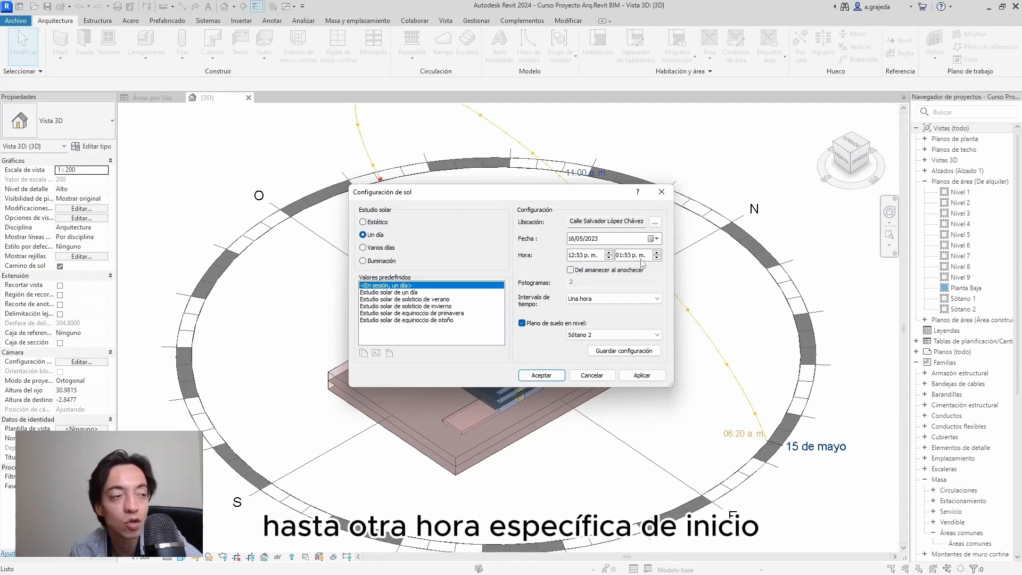
{"action": "left_click", "coordinate": [389, 250]}
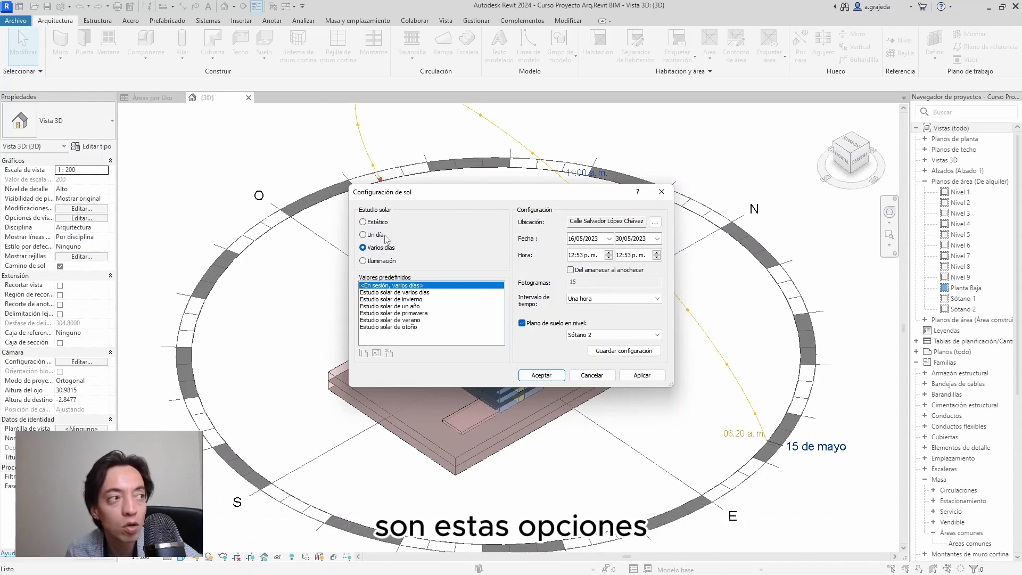
{"action": "left_click", "coordinate": [386, 264]}
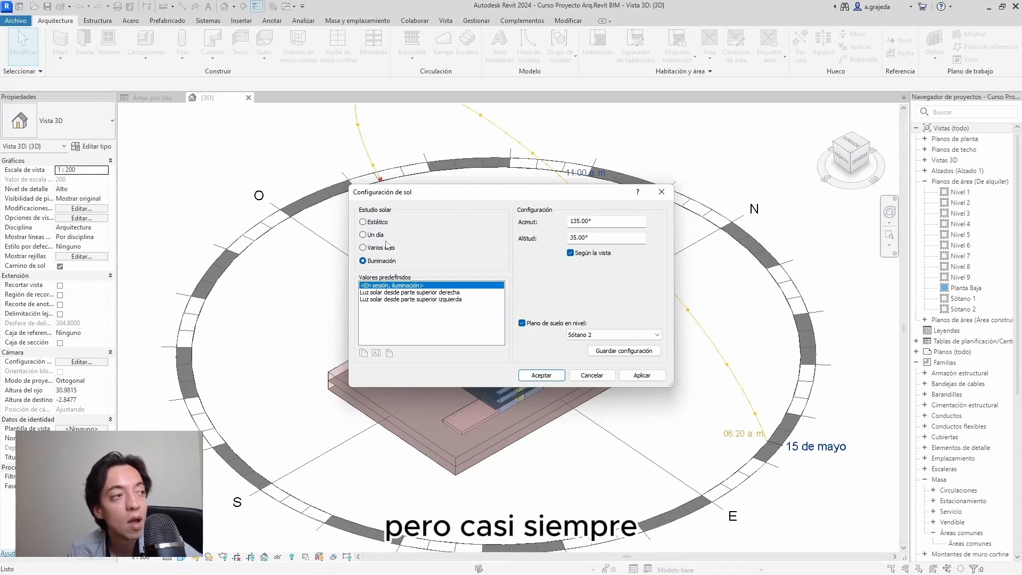
{"action": "left_click", "coordinate": [379, 222]}
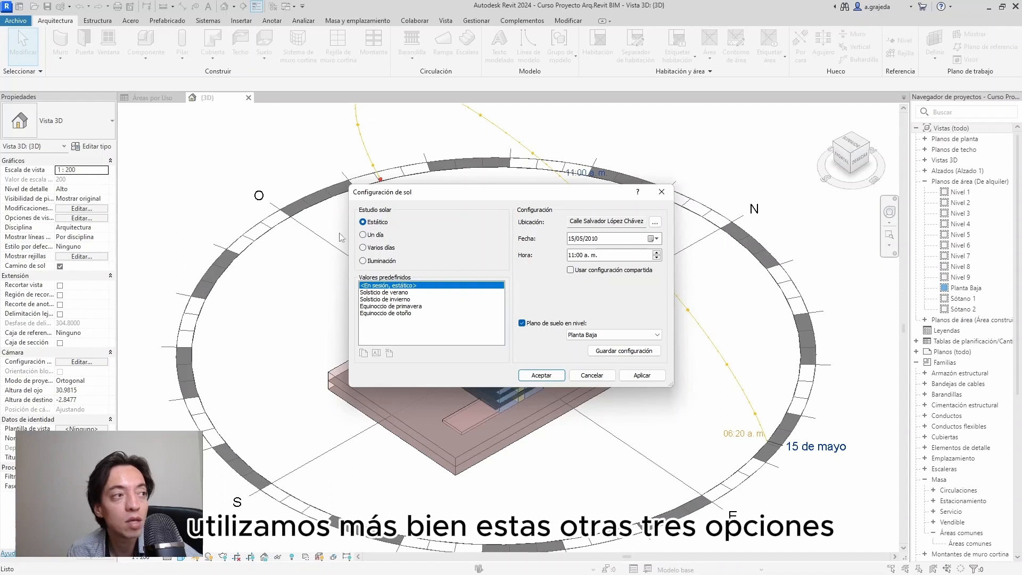
{"action": "left_click", "coordinate": [380, 235]}
{"action": "left_click", "coordinate": [378, 248]}
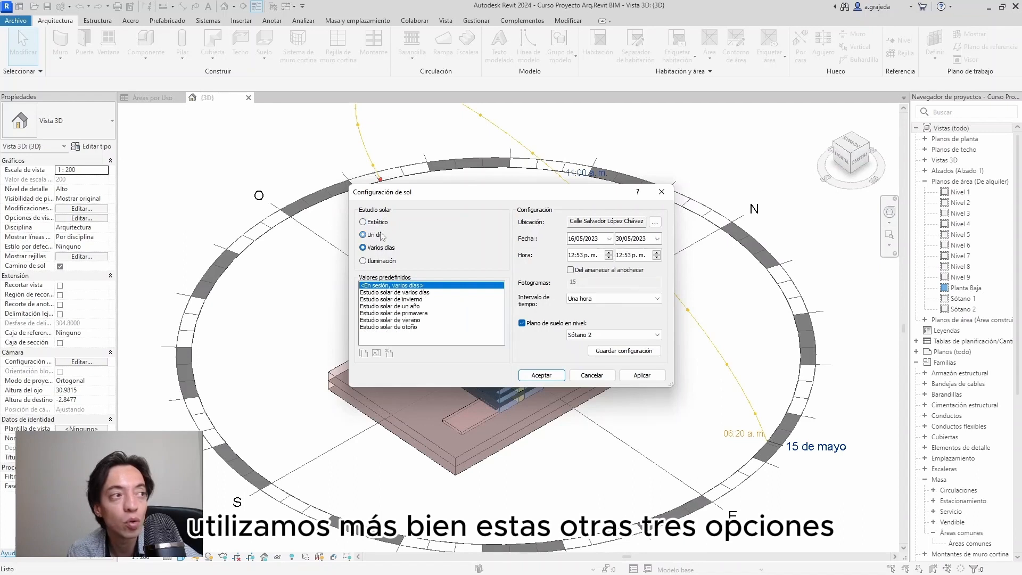
{"action": "left_click", "coordinate": [380, 222]}
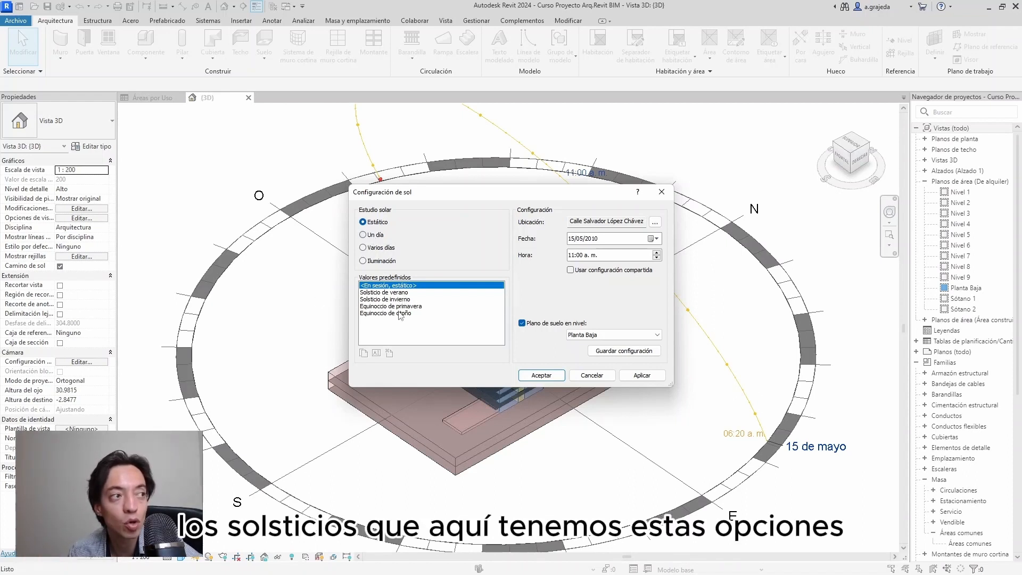
Step: Move the sun settings dialog clear of the model and apply the static summer solstice preset
{"action": "left_click_drag", "start_coordinate": [426, 200], "coordinate": [248, 129]}
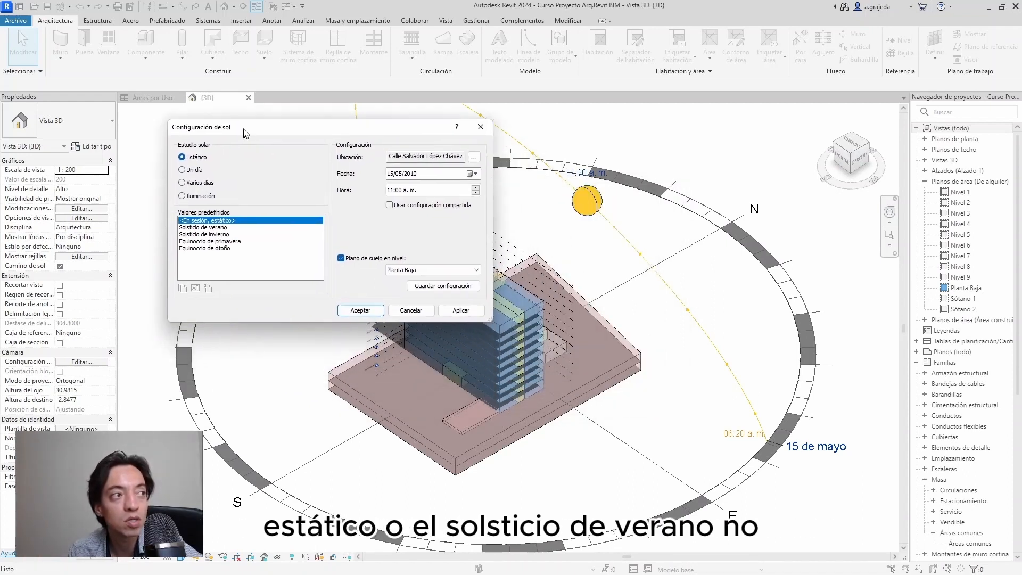
{"action": "left_click", "coordinate": [221, 223]}
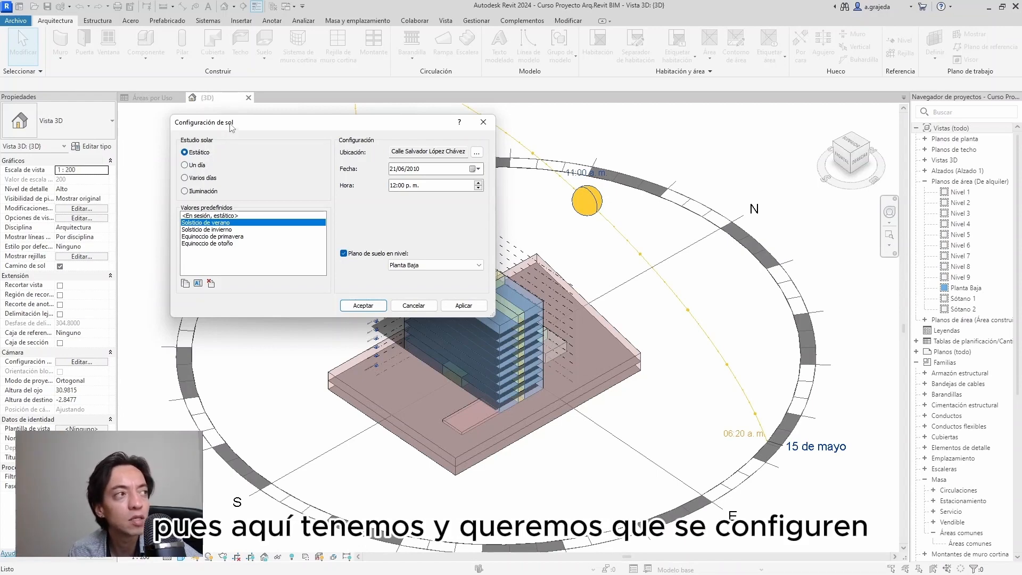
{"action": "left_click_drag", "start_coordinate": [231, 124], "coordinate": [191, 118]}
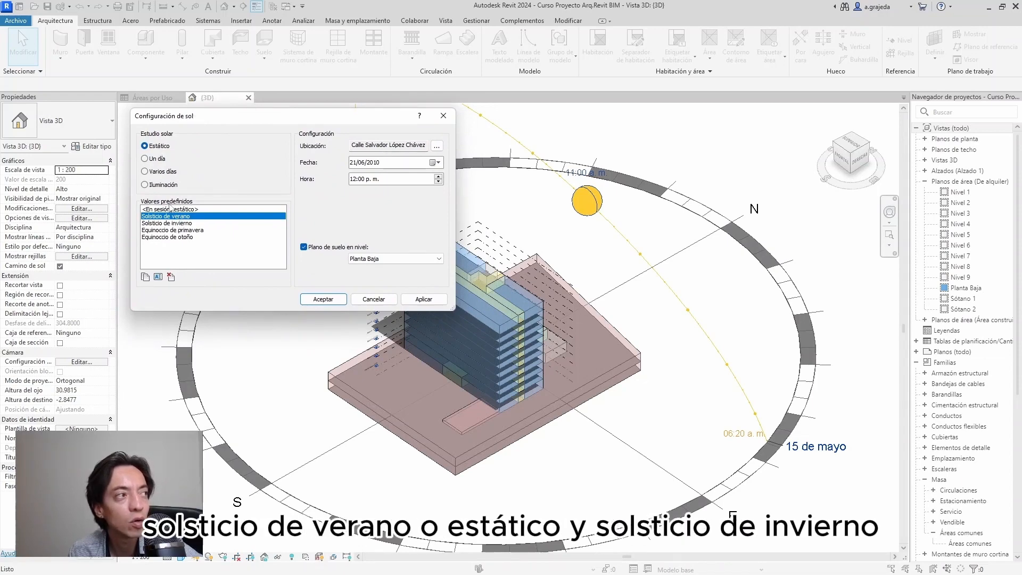
{"action": "left_click", "coordinate": [174, 224]}
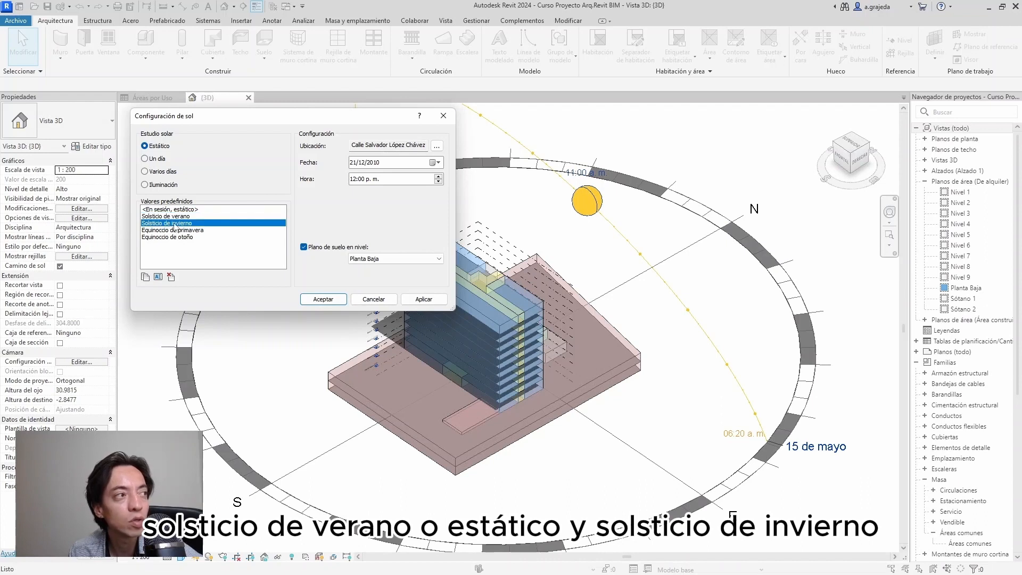
{"action": "left_click", "coordinate": [177, 217]}
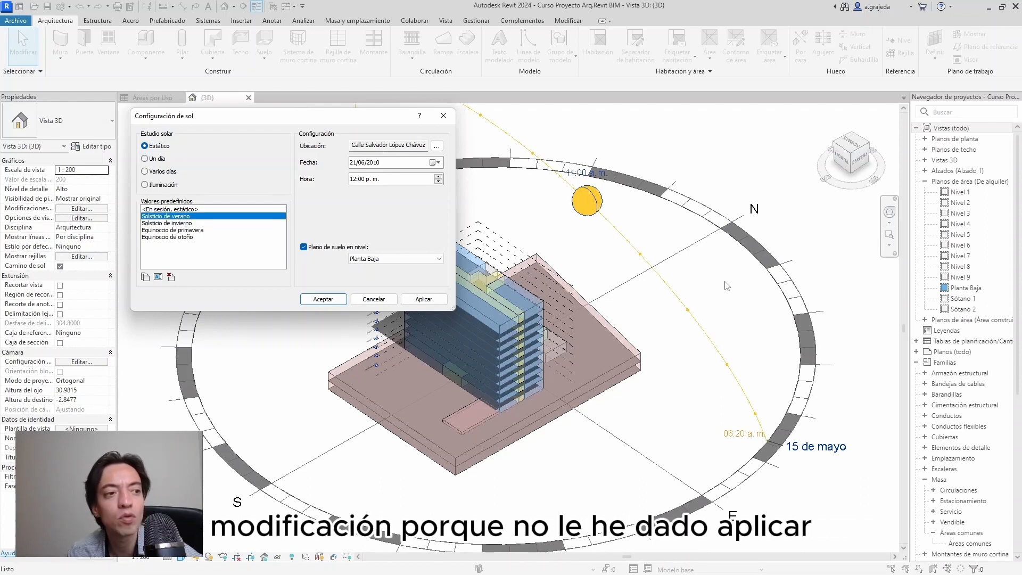
{"action": "left_click", "coordinate": [423, 300]}
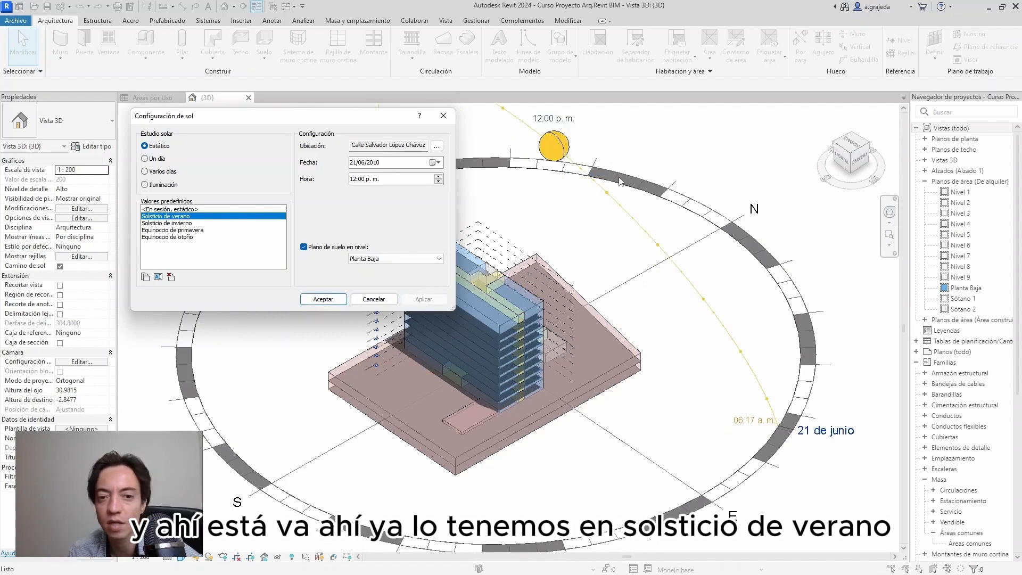
Step: Apply the static spring equinox preset to the sun path
{"action": "left_click", "coordinate": [192, 231]}
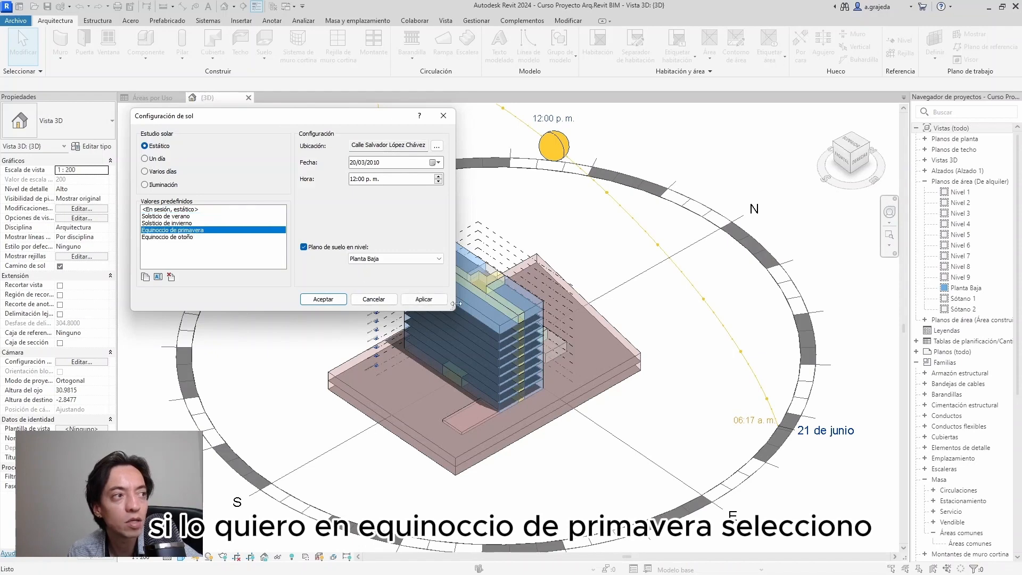
{"action": "left_click", "coordinate": [424, 299]}
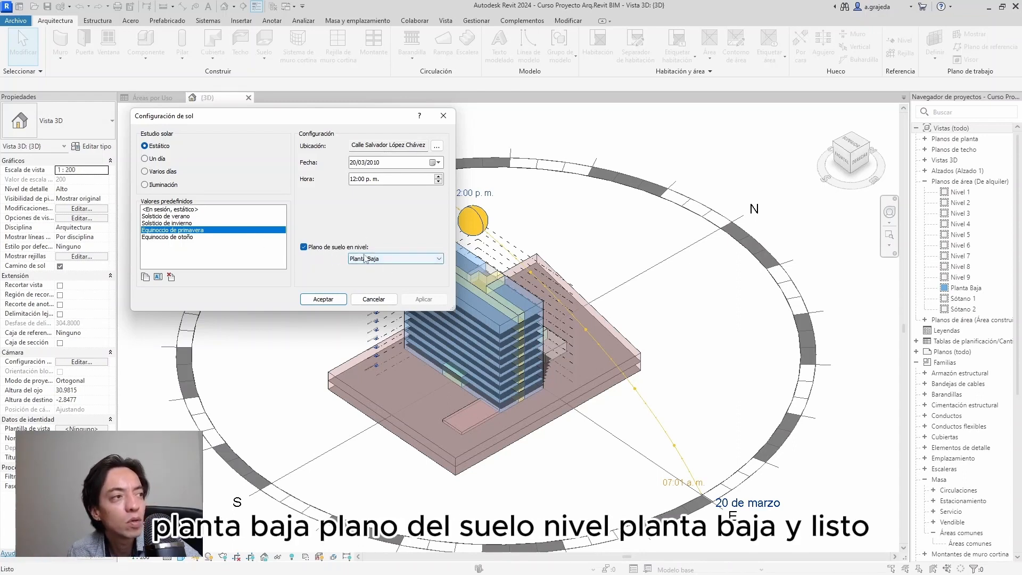
{"action": "left_click", "coordinate": [154, 147]}
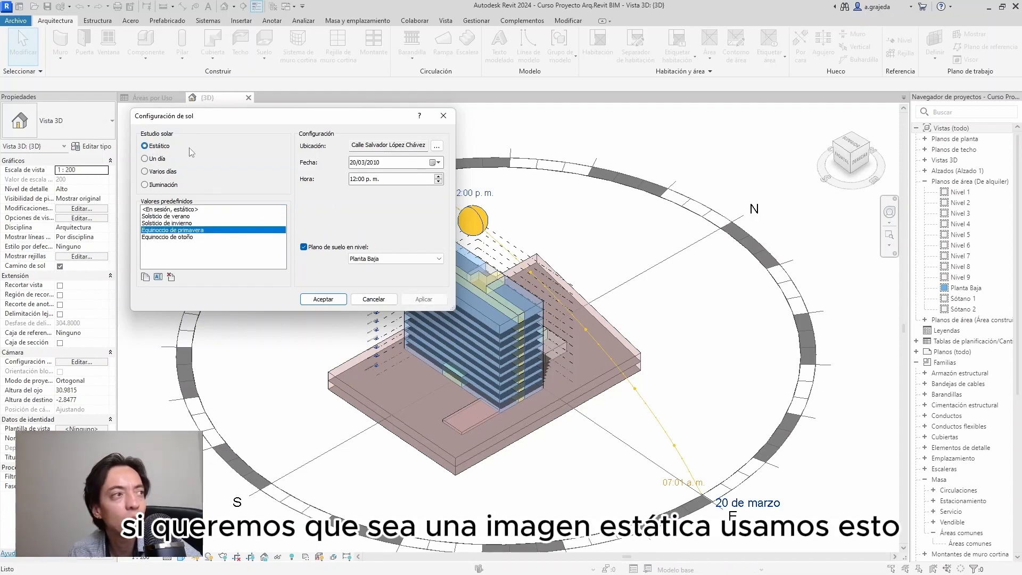
Step: Try a one-day solar study running from sunrise to sunset
{"action": "left_click", "coordinate": [151, 159]}
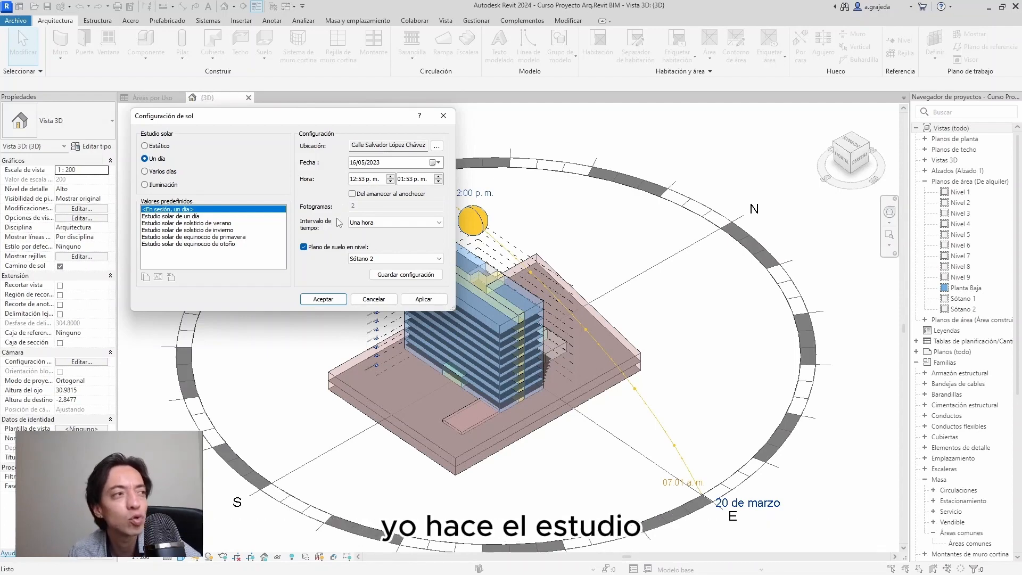
{"action": "left_click", "coordinate": [352, 194]}
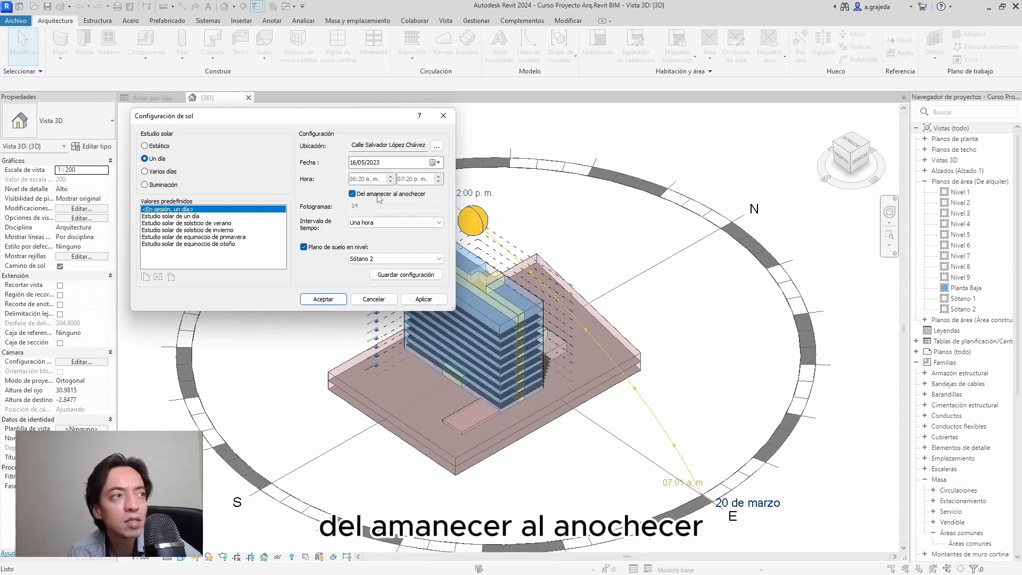
{"action": "left_click", "coordinate": [352, 193]}
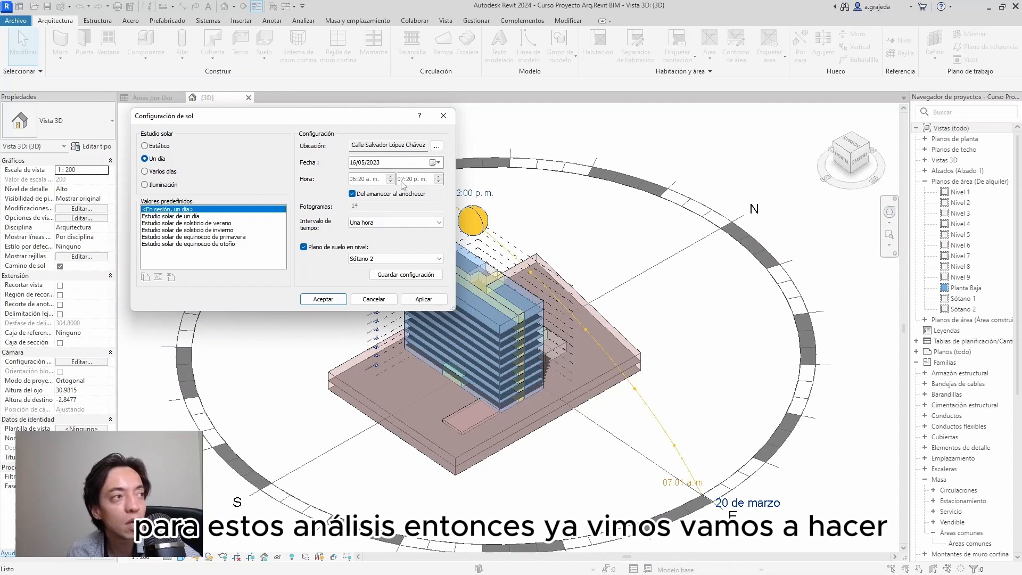
Step: Return to the static solar study, apply the summer solstice preset and accept the sun settings
{"action": "left_click", "coordinate": [160, 147]}
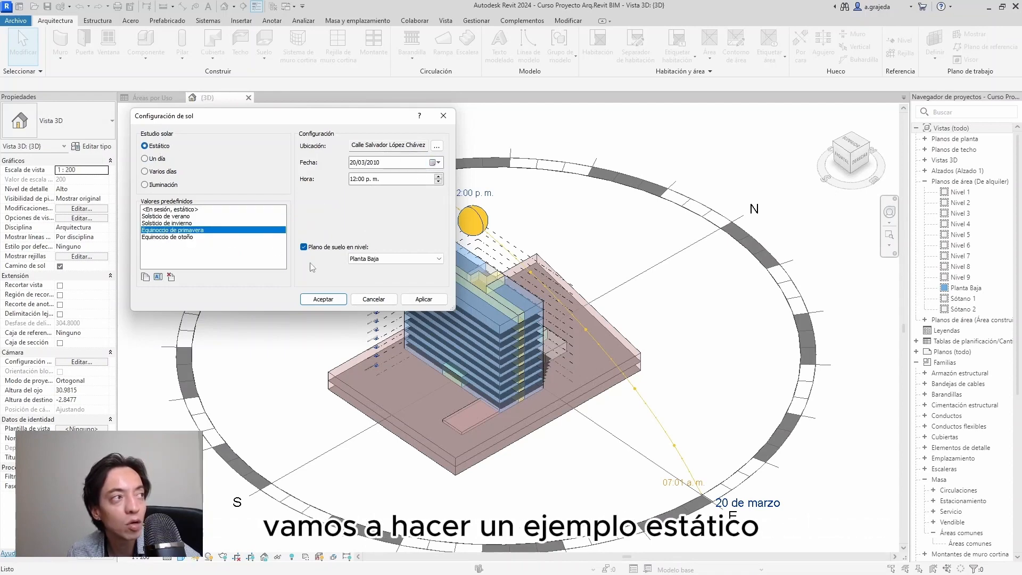
{"action": "left_click", "coordinate": [180, 217]}
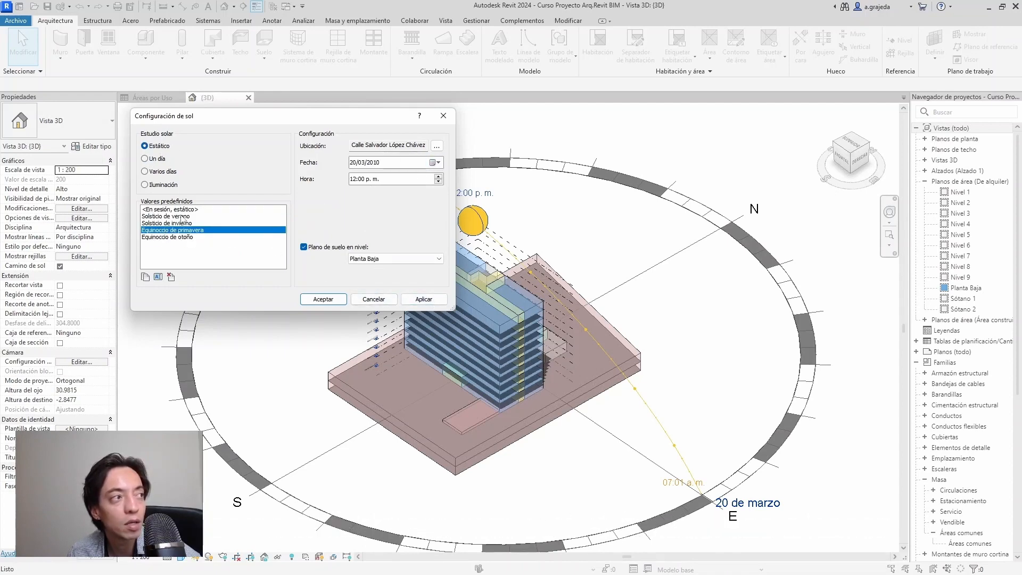
{"action": "left_click", "coordinate": [426, 299]}
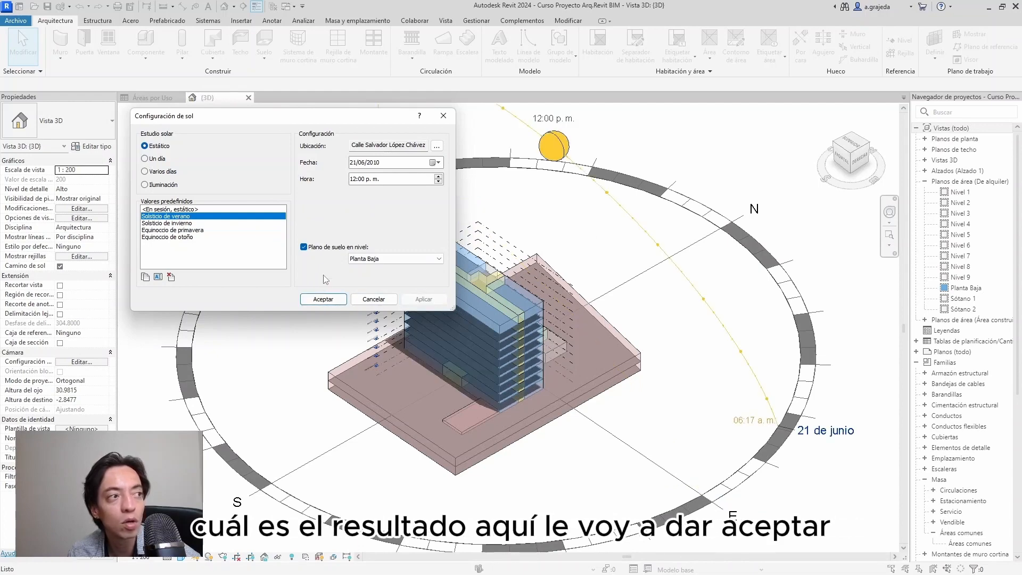
{"action": "left_click", "coordinate": [323, 301]}
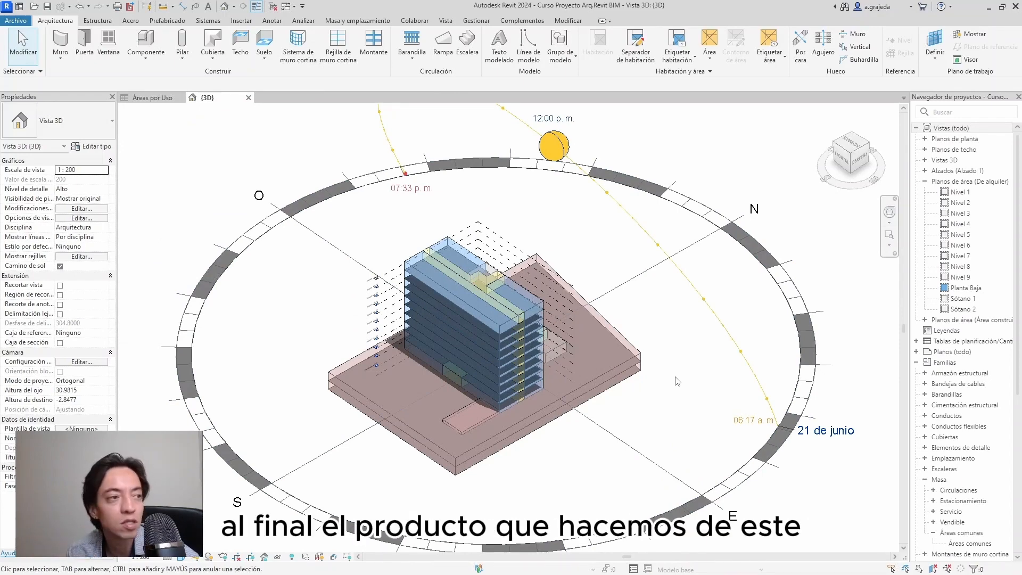
{"action": "left_click", "coordinate": [16, 20]}
{"action": "left_click", "coordinate": [446, 259]}
{"action": "scroll", "coordinate": [548, 229], "scroll_direction": "down", "scroll_amount": 3}
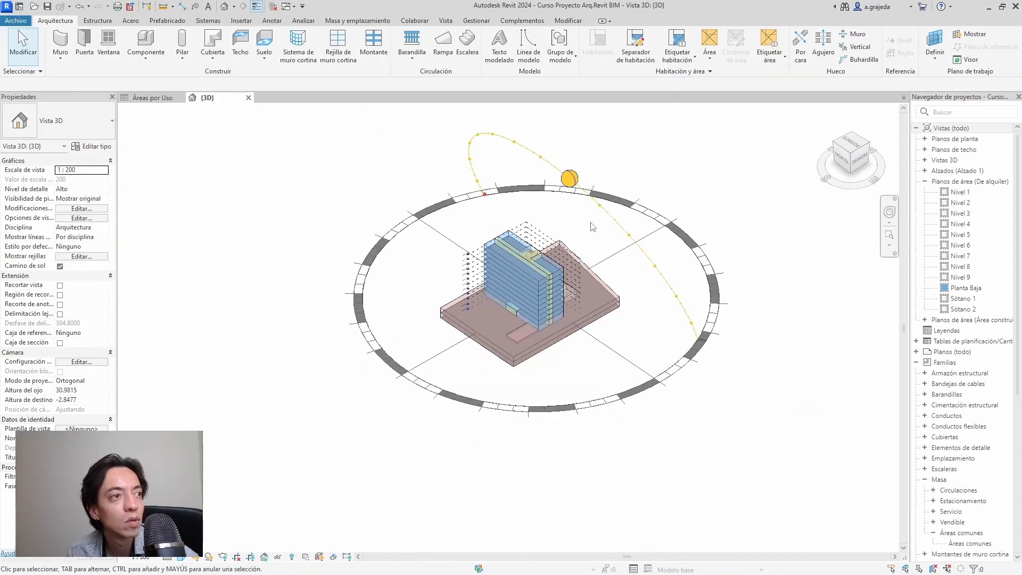
{"action": "left_click", "coordinate": [15, 20]}
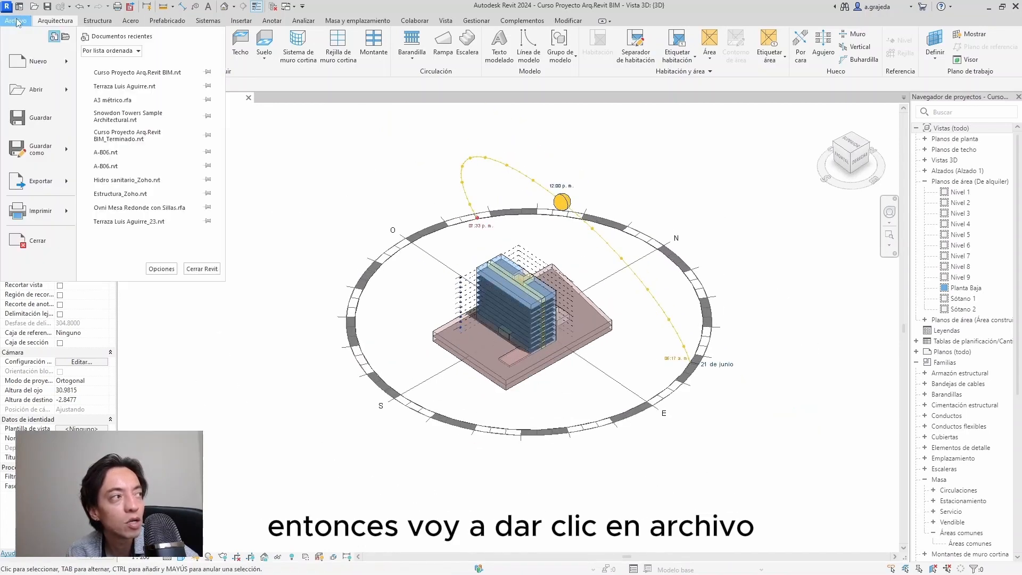
{"action": "mouse_move", "coordinate": [28, 184]}
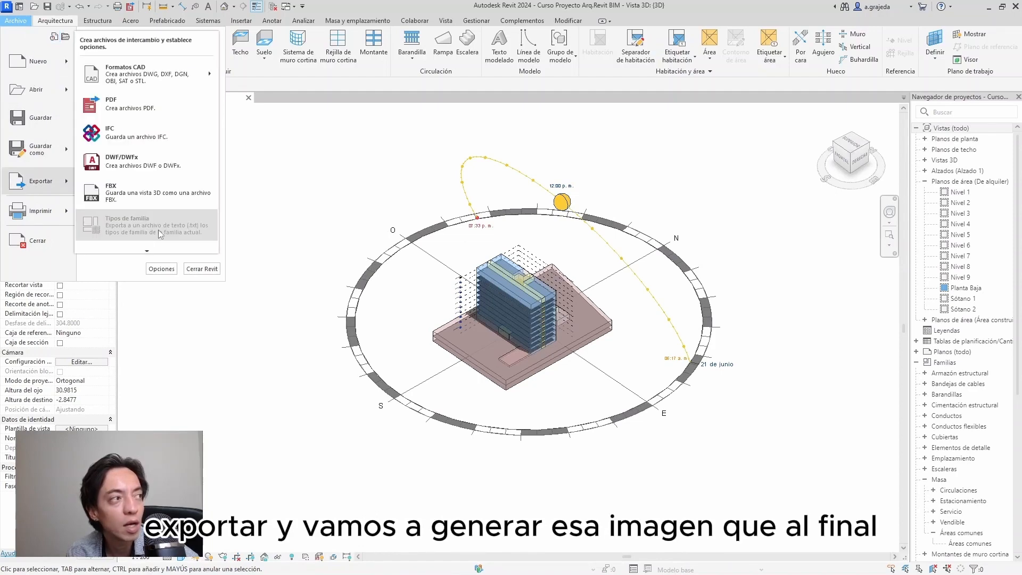
{"action": "scroll", "coordinate": [156, 252], "scroll_direction": "down", "scroll_amount": 2}
{"action": "scroll", "coordinate": [156, 252], "scroll_direction": "down", "scroll_amount": 2}
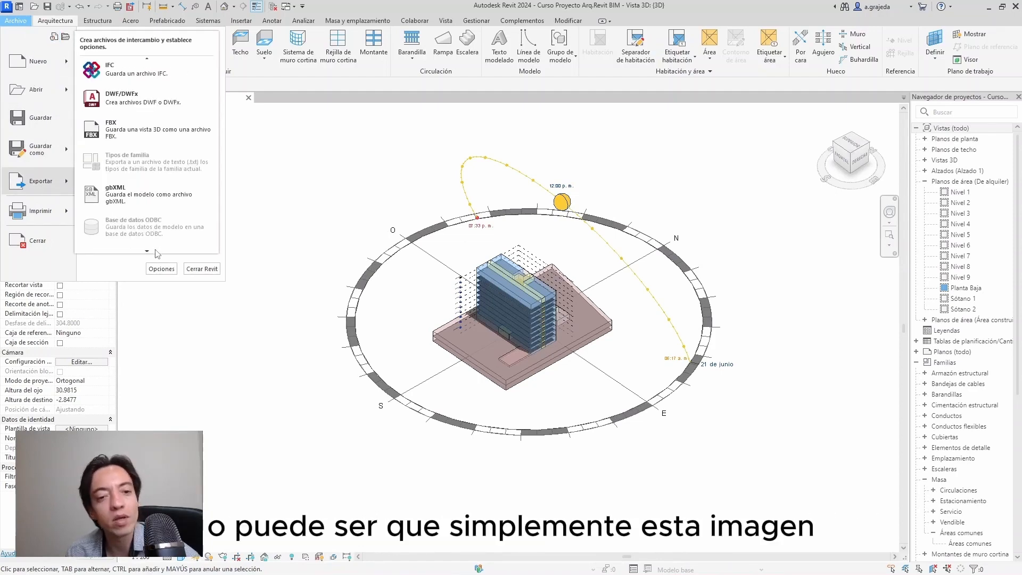
{"action": "left_click", "coordinate": [639, 148]}
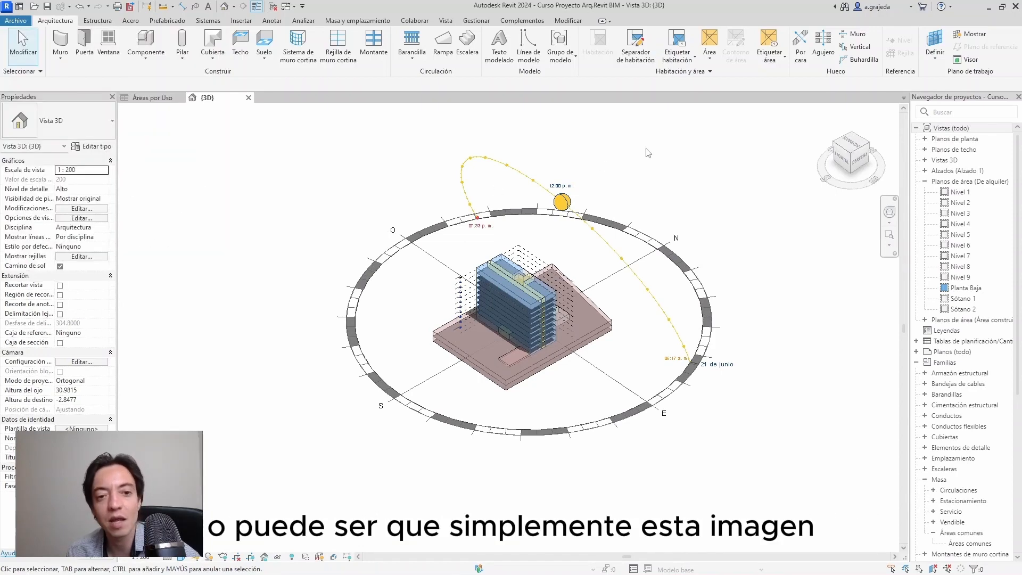
Step: Start an image export of the 3D view, move the export dialog aside and set the export range to the current window
{"action": "left_click", "coordinate": [16, 20]}
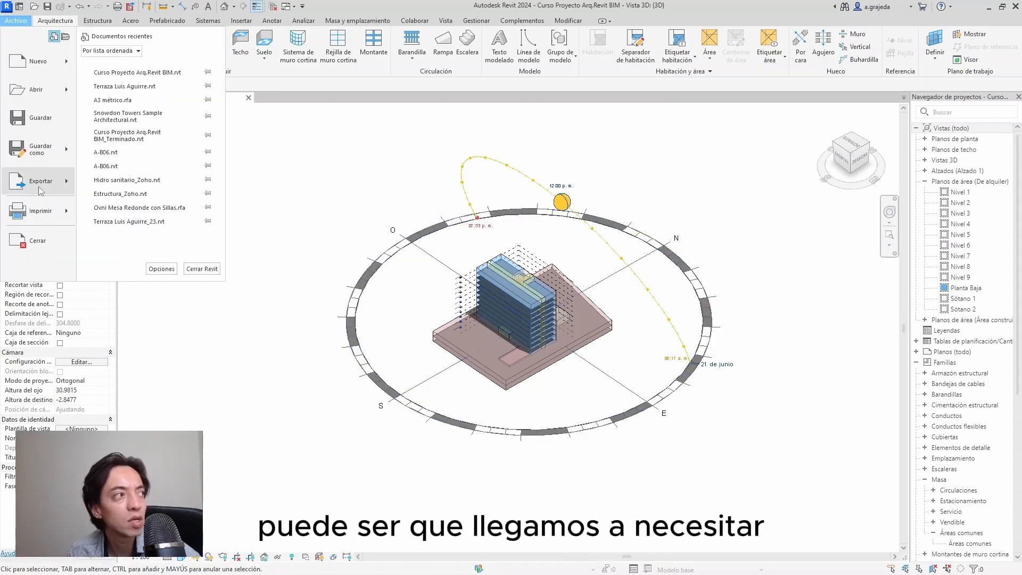
{"action": "mouse_move", "coordinate": [41, 191]}
{"action": "scroll", "coordinate": [151, 235], "scroll_direction": "down", "scroll_amount": 2}
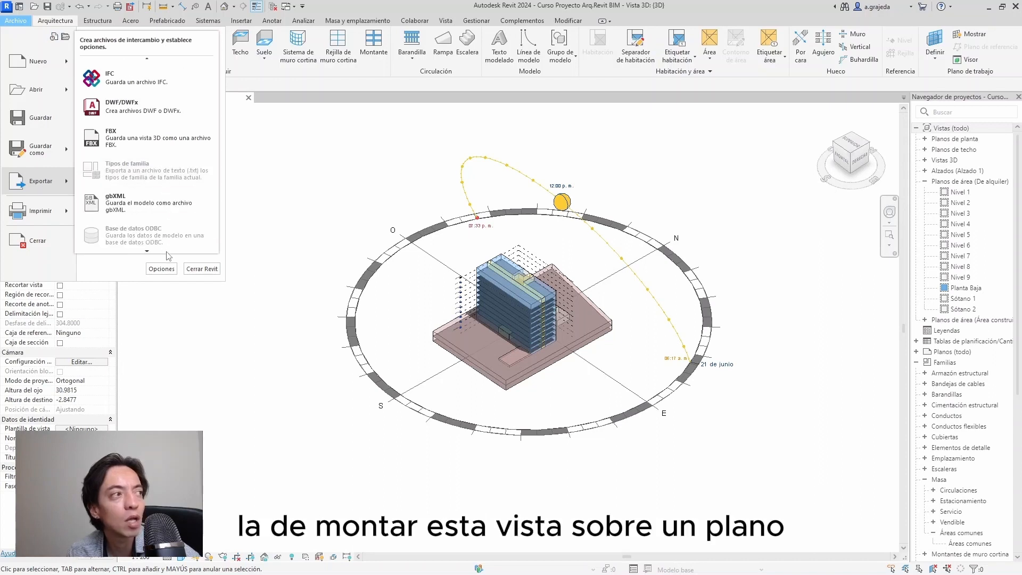
{"action": "scroll", "coordinate": [151, 234], "scroll_direction": "down", "scroll_amount": 1}
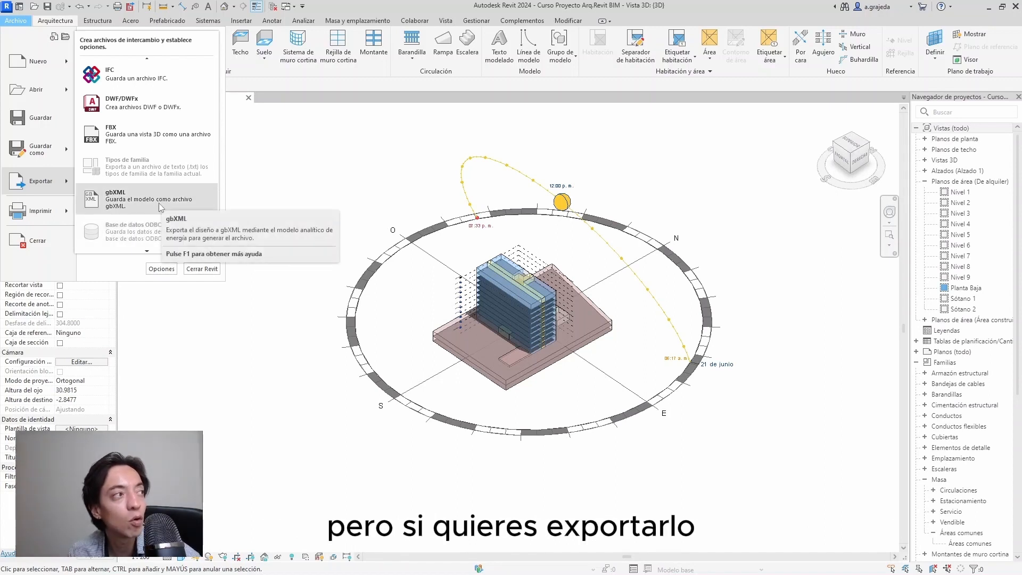
{"action": "scroll", "coordinate": [152, 229], "scroll_direction": "down", "scroll_amount": 3}
{"action": "mouse_move", "coordinate": [151, 242]}
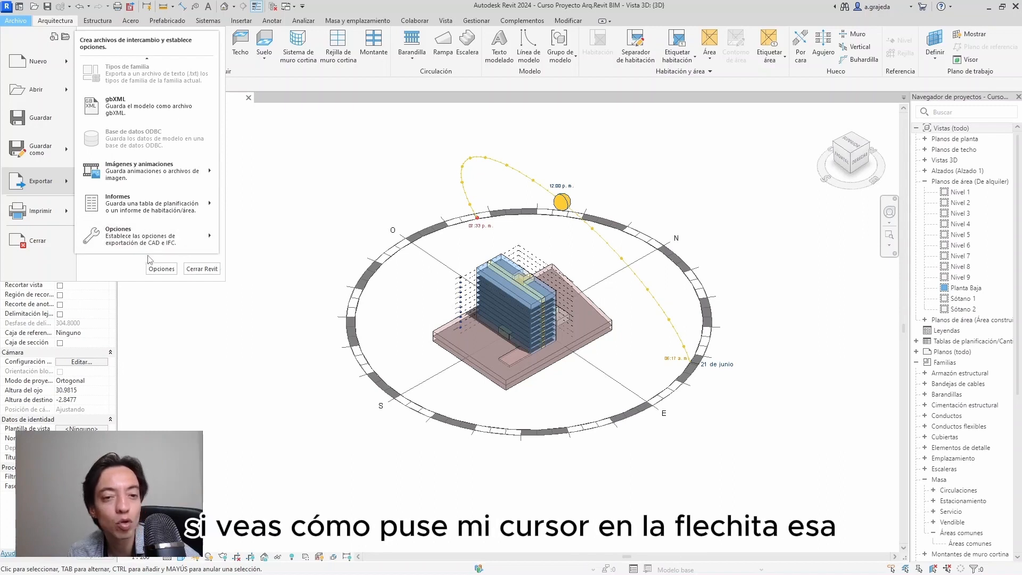
{"action": "mouse_move", "coordinate": [147, 59]}
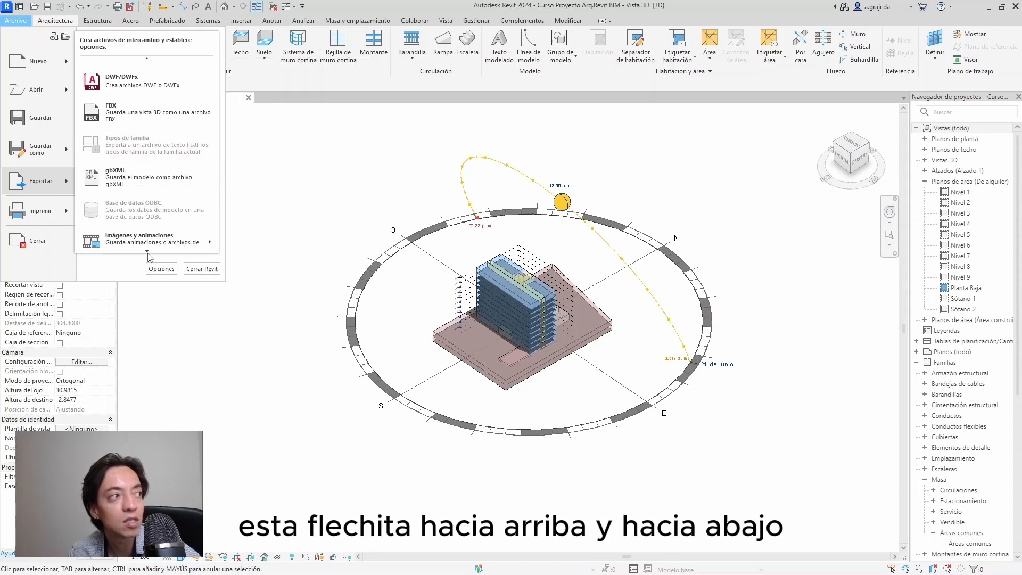
{"action": "mouse_move", "coordinate": [171, 178]}
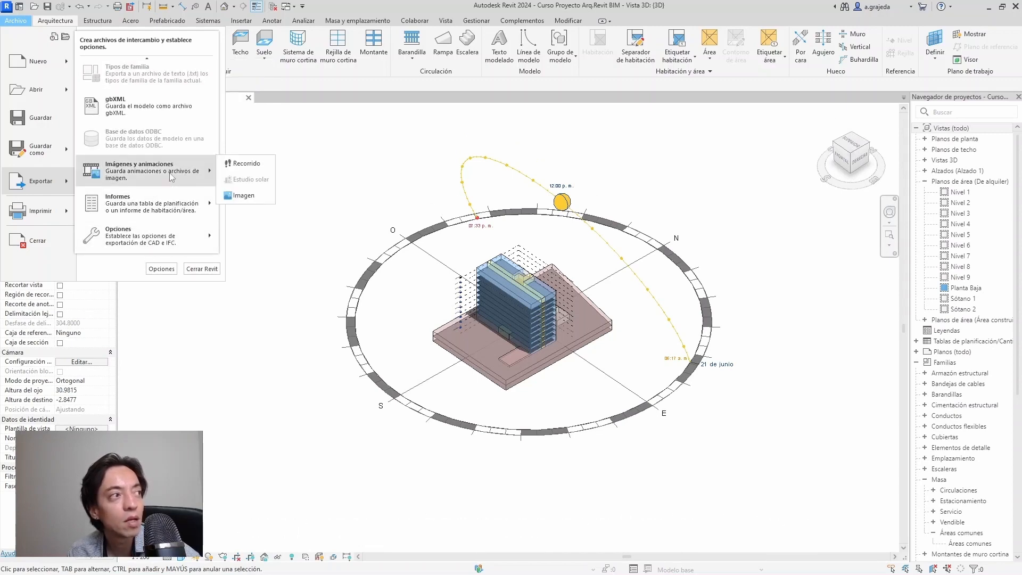
{"action": "left_click", "coordinate": [244, 195]}
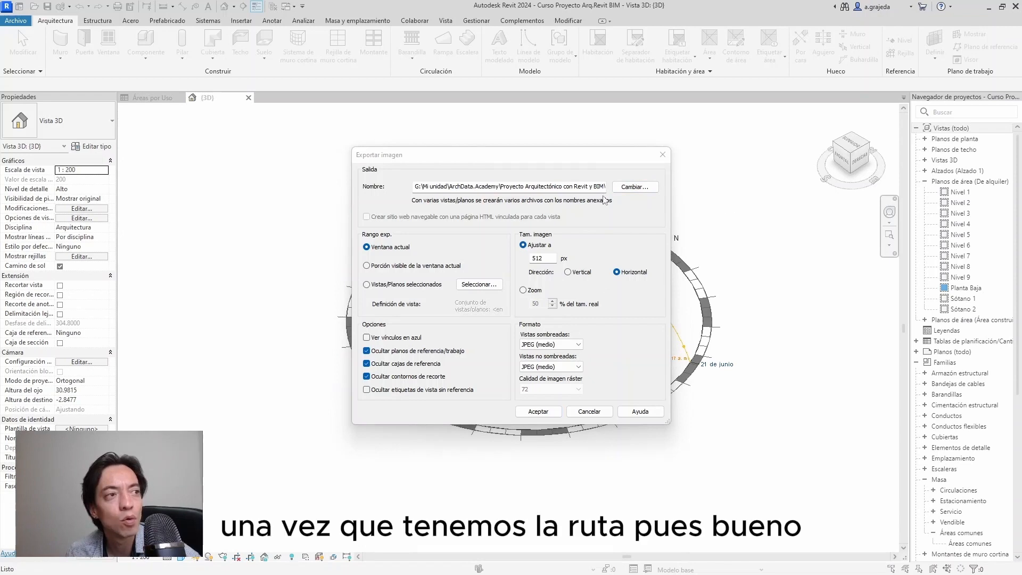
{"action": "left_click_drag", "start_coordinate": [392, 157], "coordinate": [522, 142]}
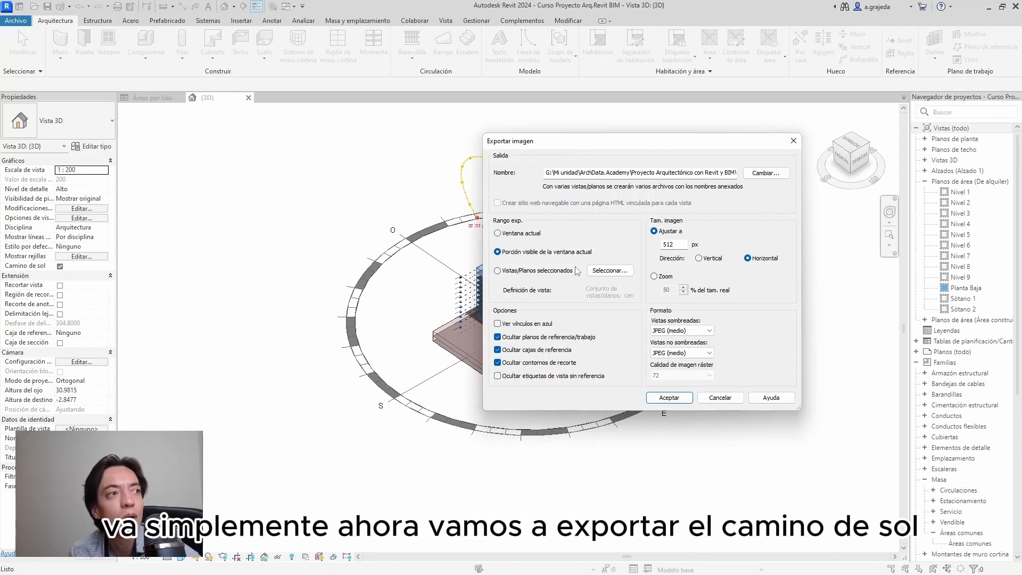
{"action": "left_click", "coordinate": [512, 234]}
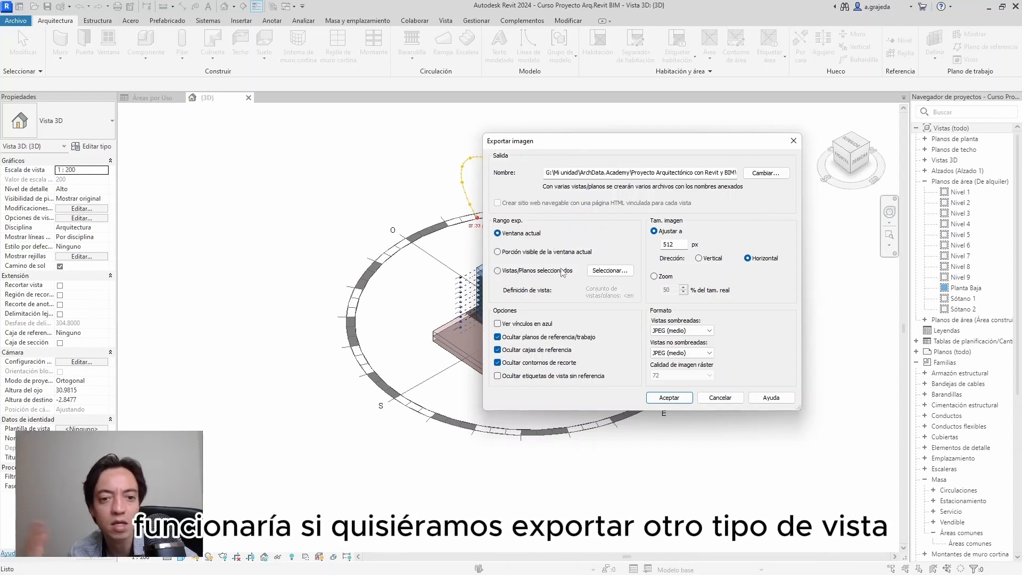
Step: Set the export format to PNG for both shaded and non-shaded views
{"action": "left_click", "coordinate": [709, 330]}
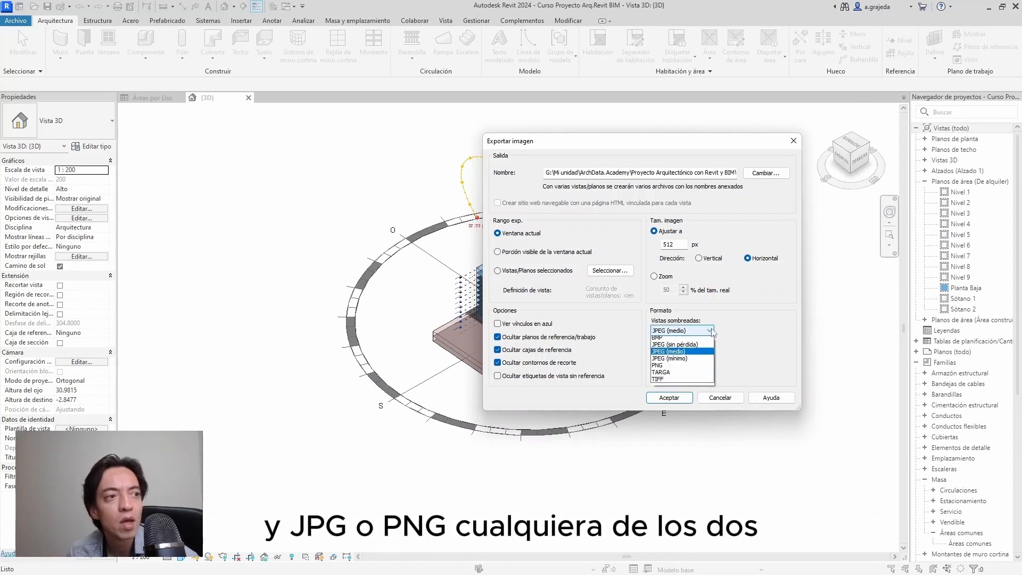
{"action": "left_click", "coordinate": [677, 368]}
{"action": "left_click", "coordinate": [689, 352]}
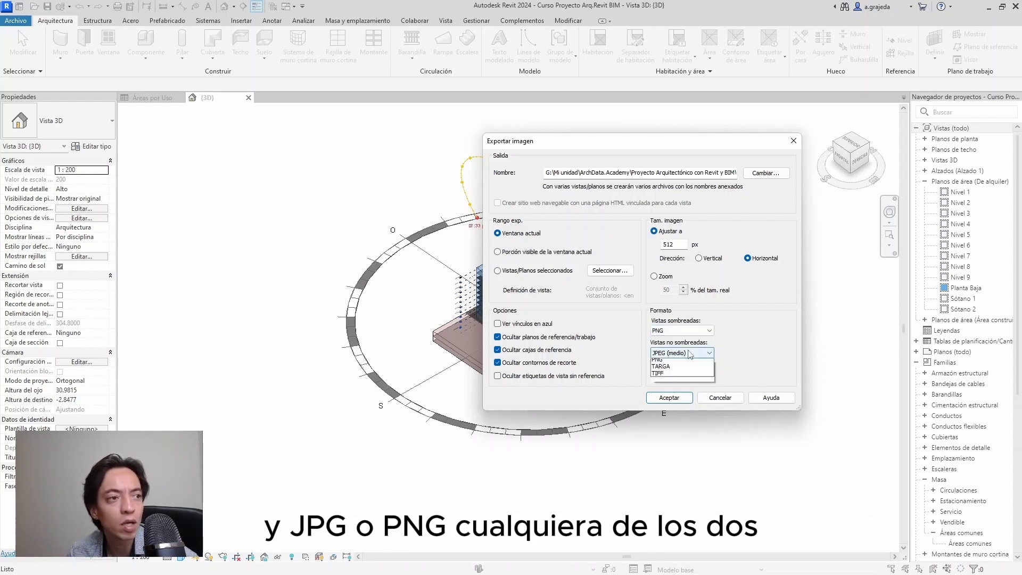
{"action": "left_click", "coordinate": [666, 394]}
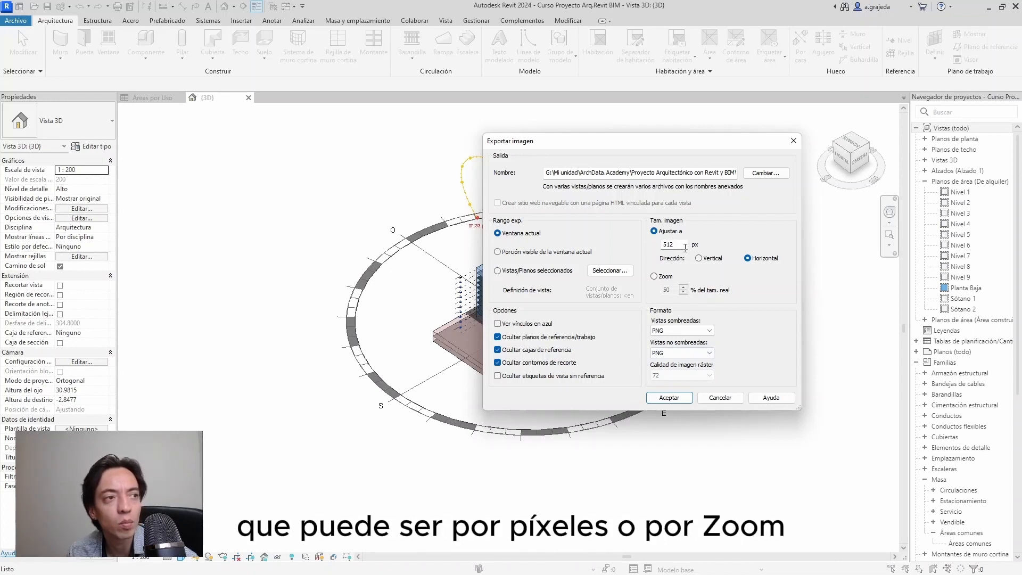
Step: Fit the image size to 1920 px in the horizontal direction and run the export
{"action": "left_click", "coordinate": [655, 277]}
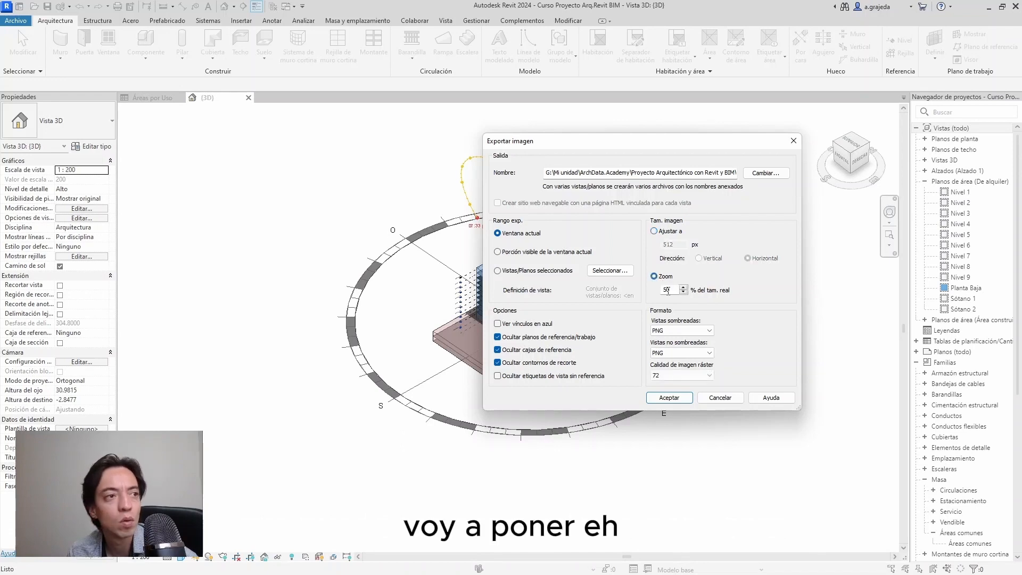
{"action": "left_click", "coordinate": [668, 232]}
{"action": "left_click_drag", "start_coordinate": [676, 245], "coordinate": [640, 249]}
{"action": "key", "text": "BackSpace"}
{"action": "type", "text": "1920"}
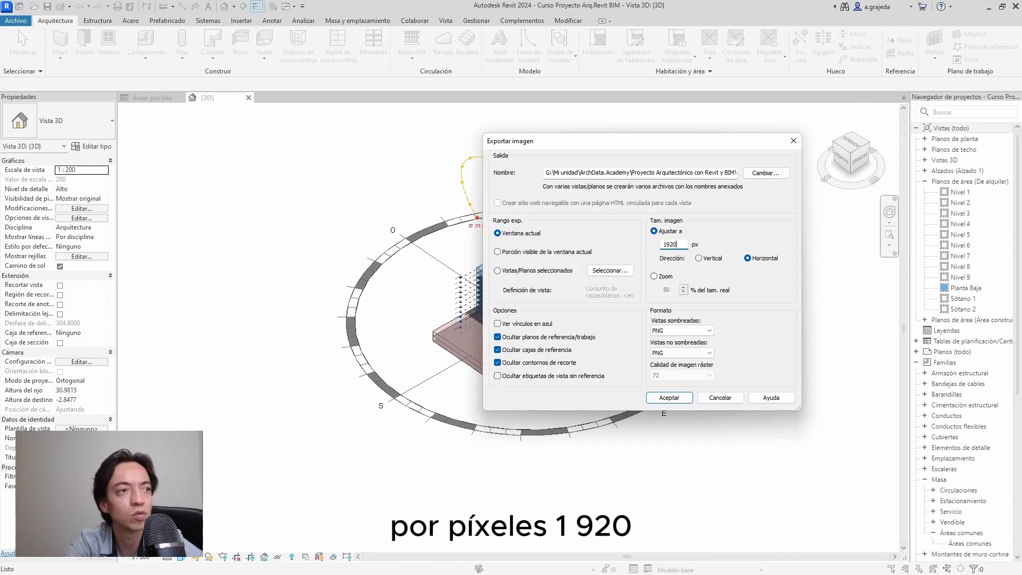
{"action": "left_click", "coordinate": [667, 231]}
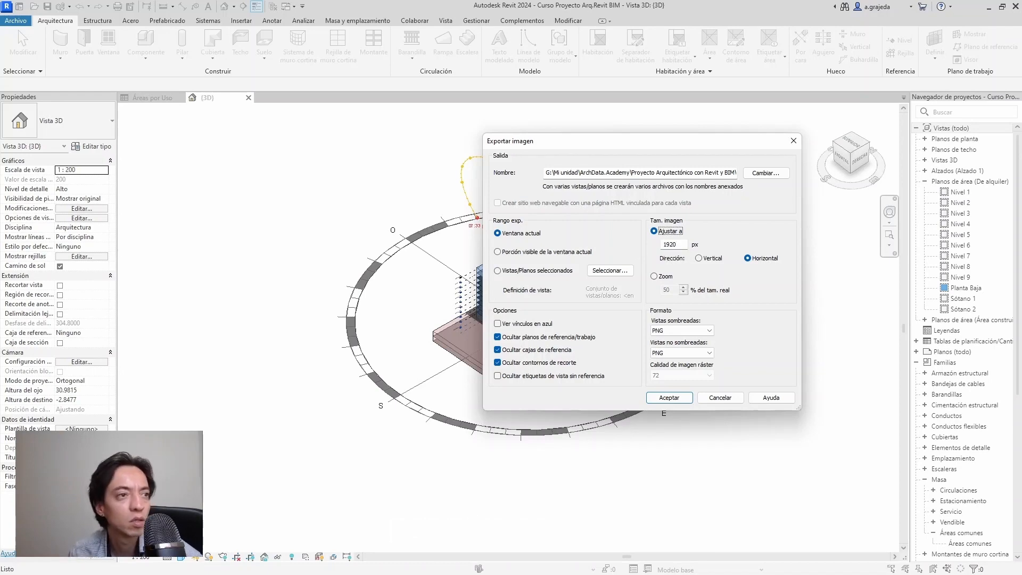
{"action": "left_click", "coordinate": [676, 400]}
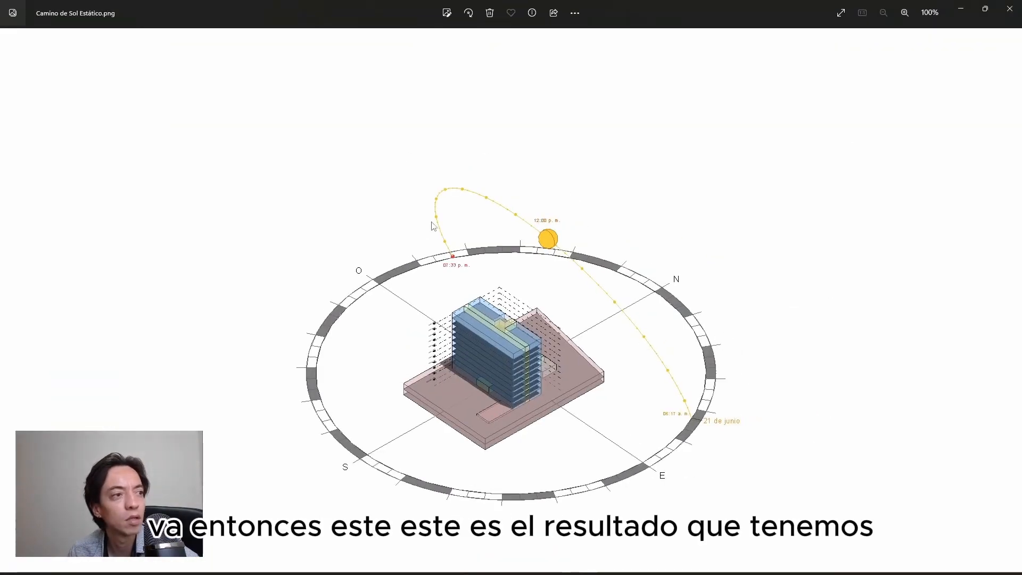
Step: Examine the exported sun path image Camino de Sol Estático.png up close, then close it
{"action": "scroll", "coordinate": [568, 273], "scroll_direction": "up", "scroll_amount": 5}
{"action": "scroll", "coordinate": [565, 276], "scroll_direction": "down", "scroll_amount": 5}
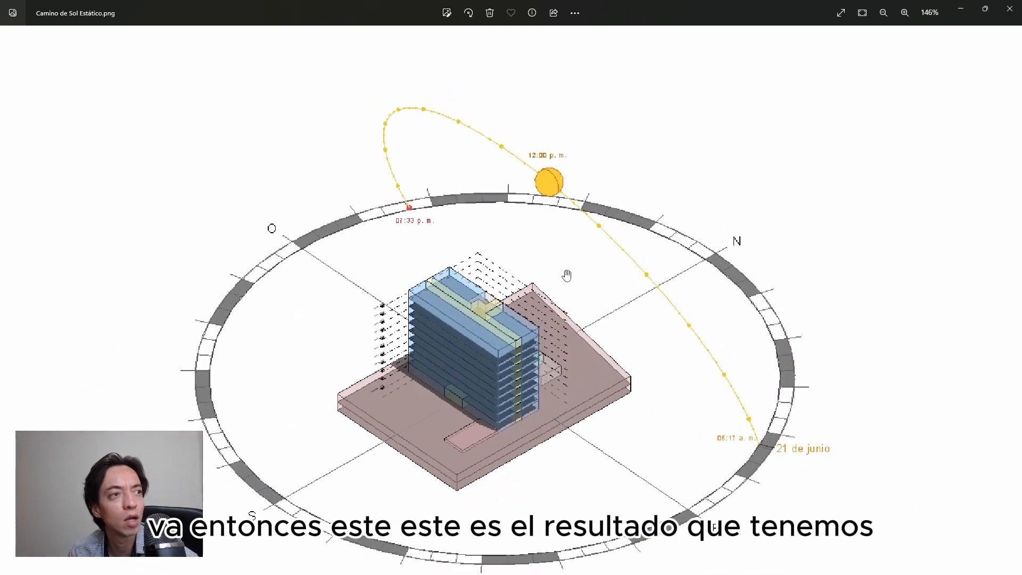
{"action": "scroll", "coordinate": [568, 365], "scroll_direction": "up", "scroll_amount": 4}
{"action": "scroll", "coordinate": [572, 355], "scroll_direction": "down", "scroll_amount": 4}
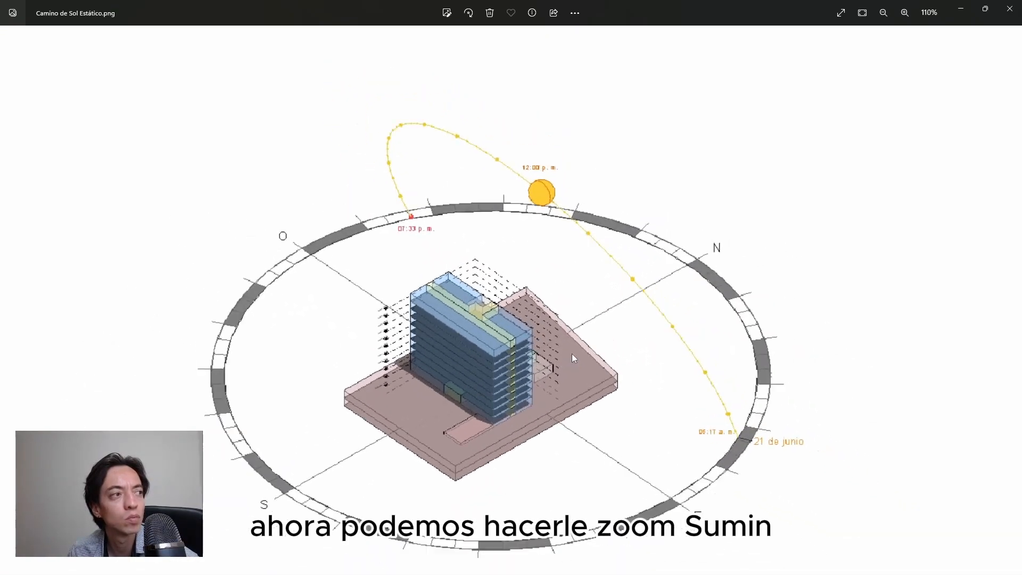
{"action": "scroll", "coordinate": [583, 358], "scroll_direction": "up", "scroll_amount": 4}
{"action": "scroll", "coordinate": [589, 356], "scroll_direction": "down", "scroll_amount": 4}
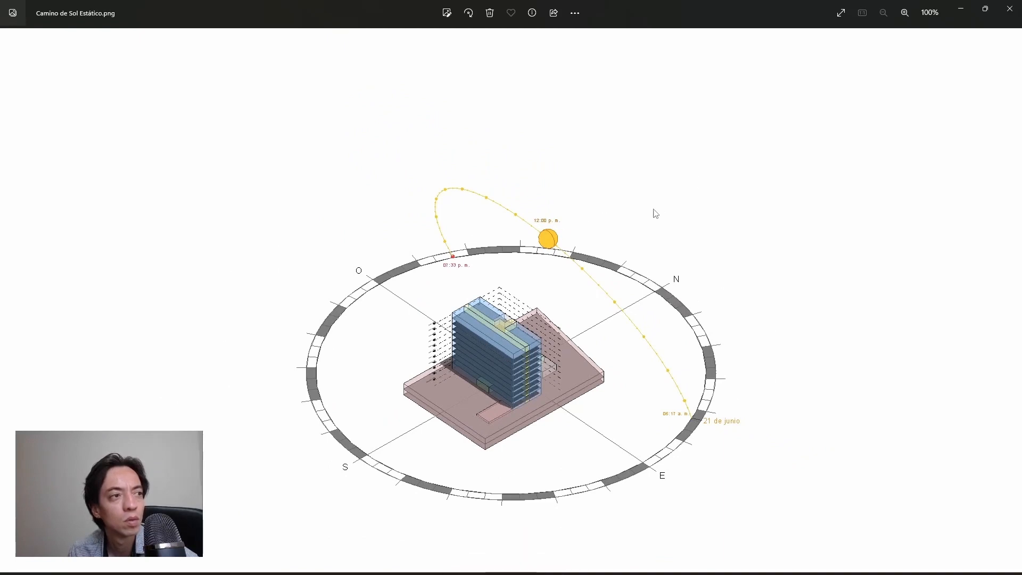
{"action": "left_click", "coordinate": [1010, 11]}
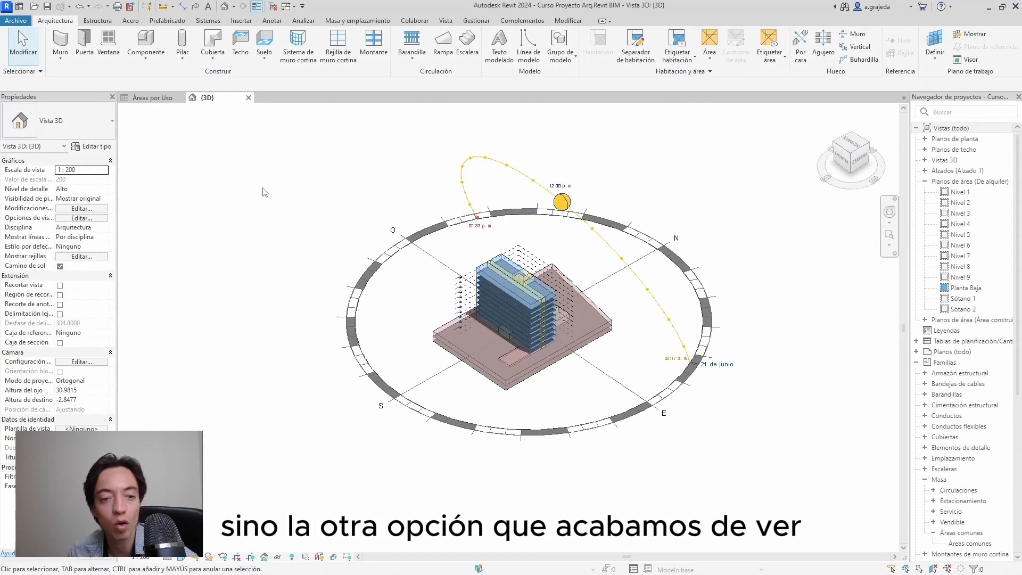
Step: Reopen the sun settings and choose the one-day solar study with the summer solstice preset
{"action": "left_click", "coordinate": [195, 557]}
{"action": "left_click", "coordinate": [237, 504]}
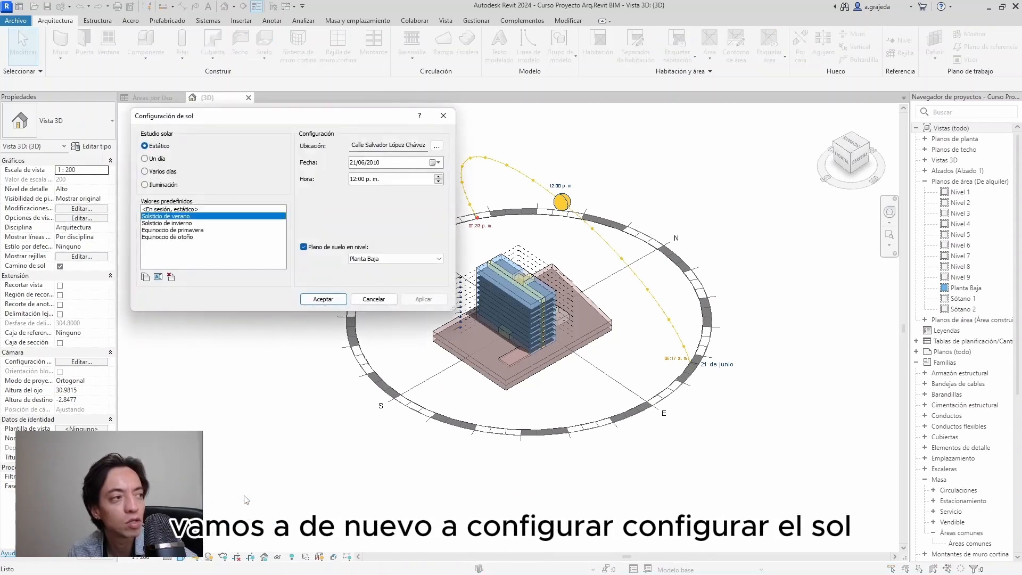
{"action": "left_click", "coordinate": [159, 161]}
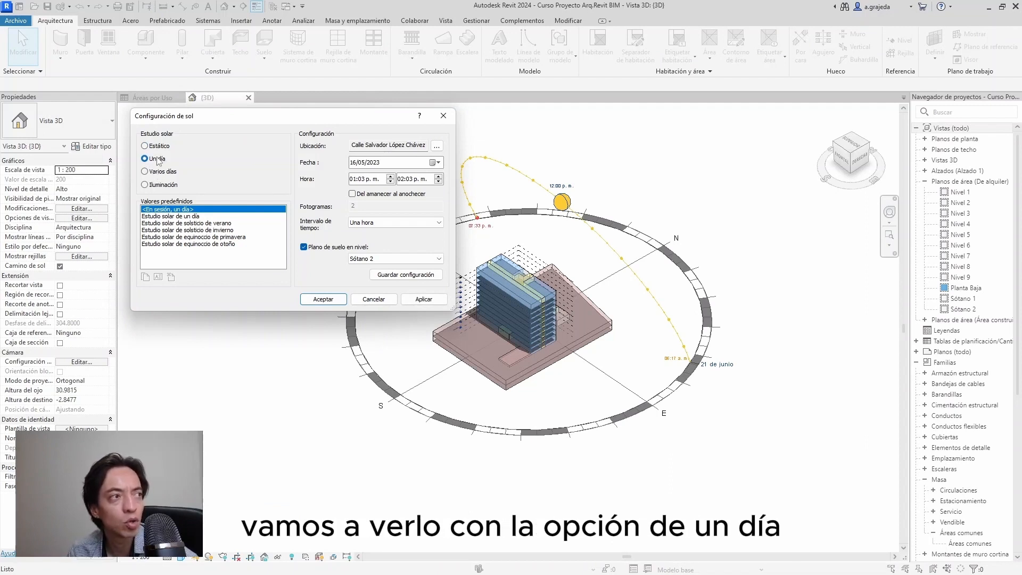
{"action": "left_click", "coordinate": [162, 171]}
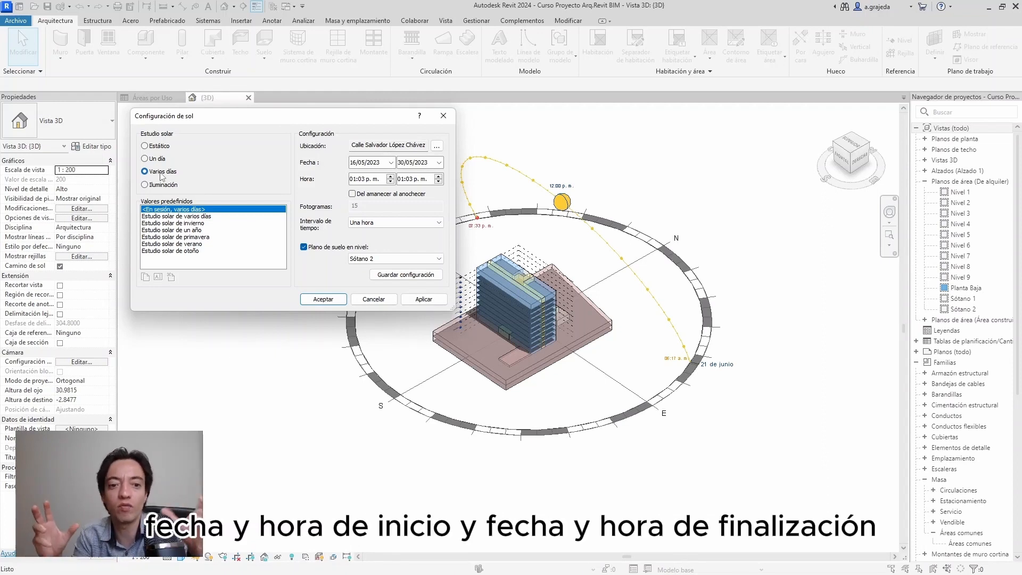
{"action": "left_click", "coordinate": [157, 161]}
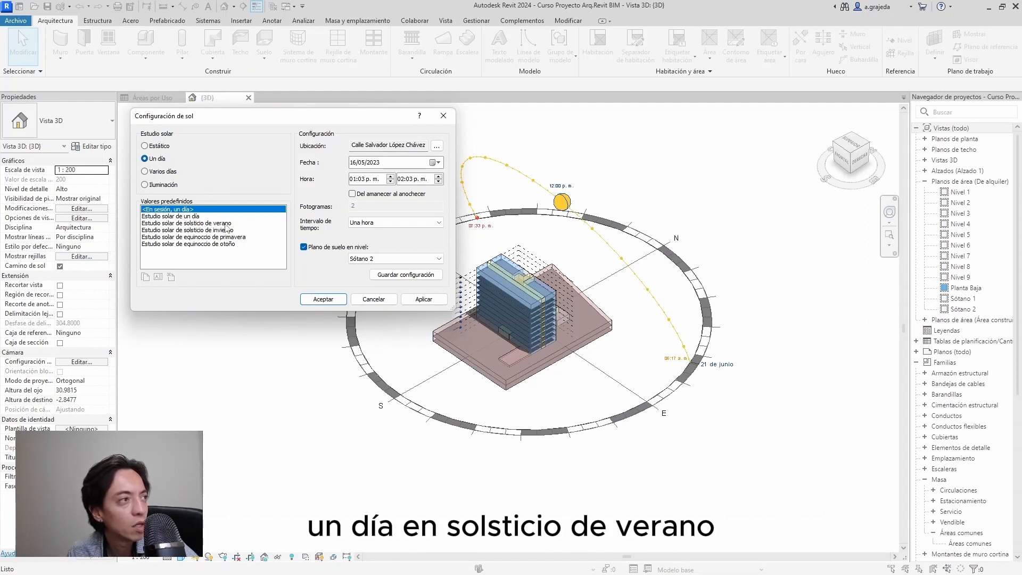
{"action": "left_click", "coordinate": [225, 224]}
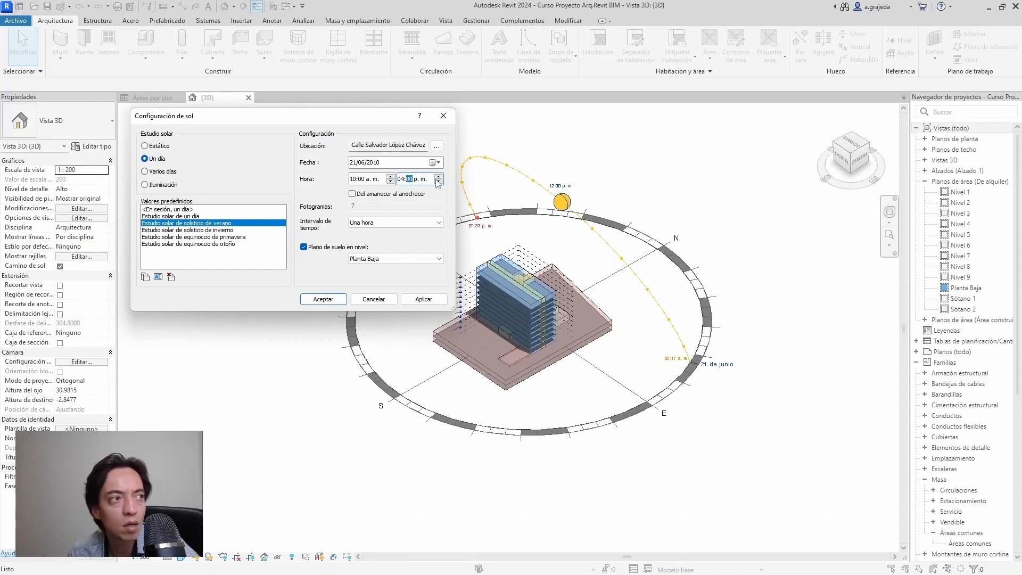
Step: Try a time range from 07:00 a.m. to 08:00 p.m. for the one-day solar study
{"action": "left_click", "coordinate": [391, 181]}
{"action": "left_click", "coordinate": [402, 180]}
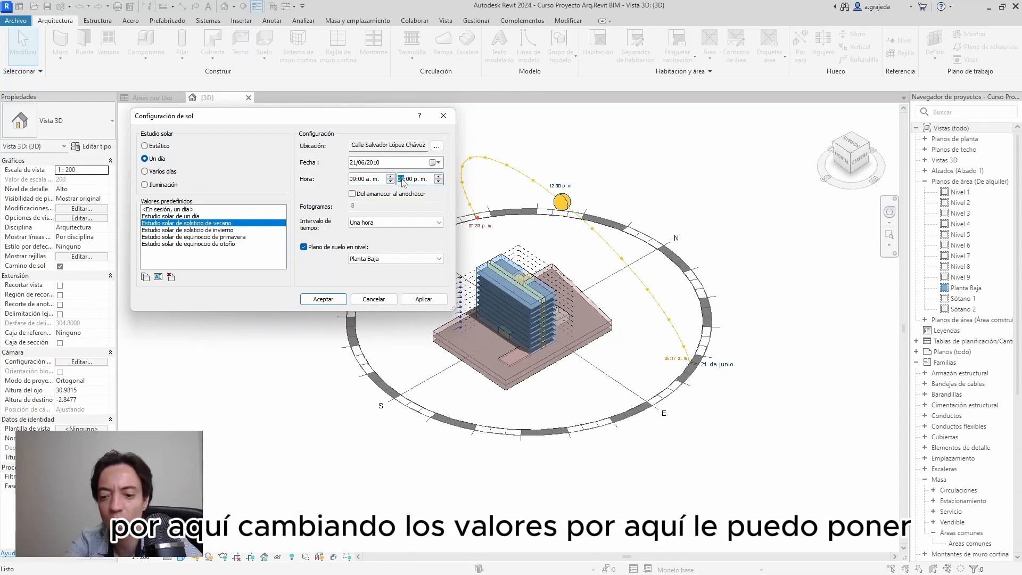
{"action": "type", "text": "8"}
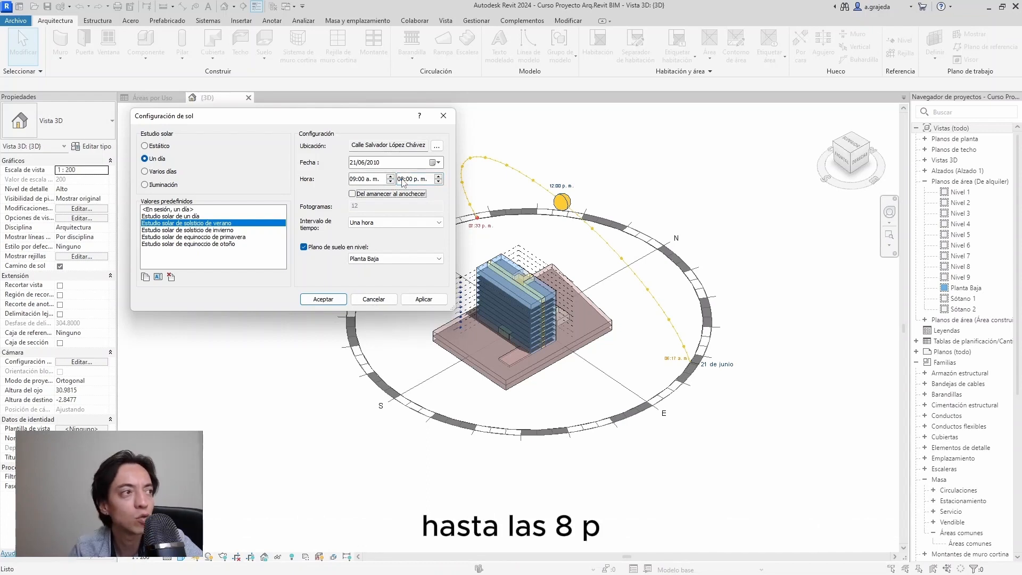
{"action": "left_click", "coordinate": [355, 180]}
{"action": "left_click", "coordinate": [403, 178]}
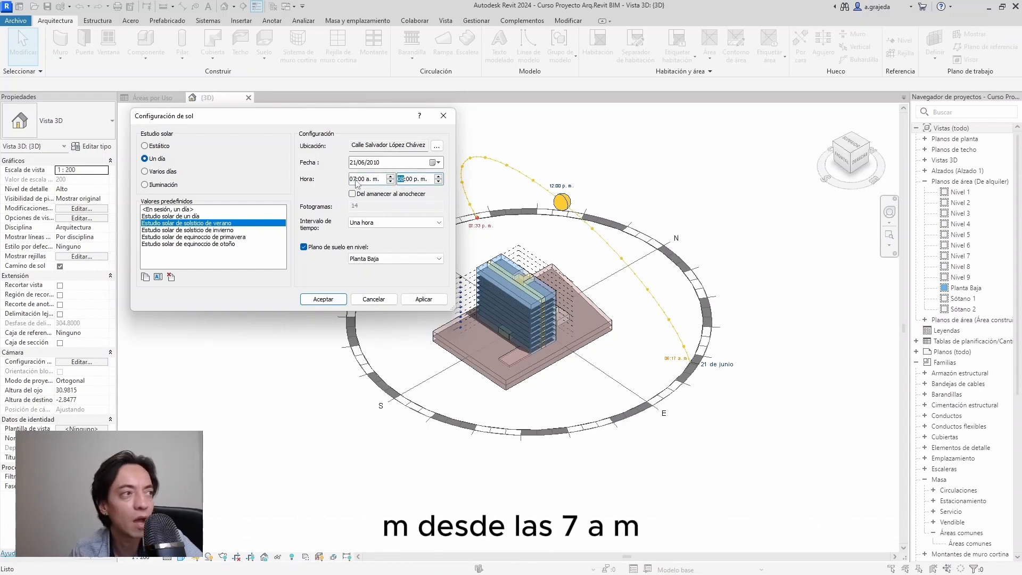
Step: Run the one-day study from sunrise to sunset at a 30-minute interval, and apply and accept the sun settings
{"action": "left_click", "coordinate": [353, 194]}
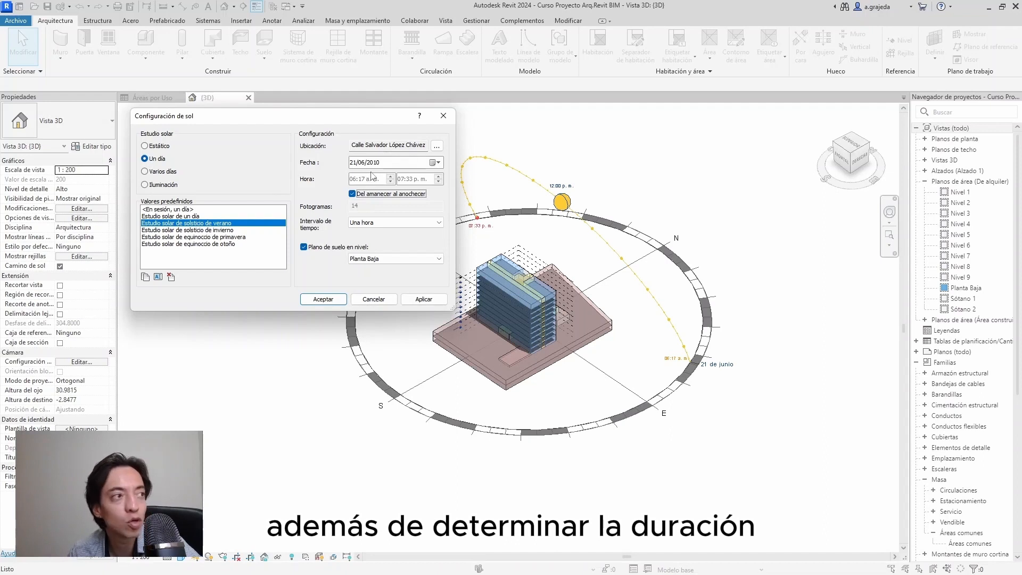
{"action": "left_click", "coordinate": [380, 223]}
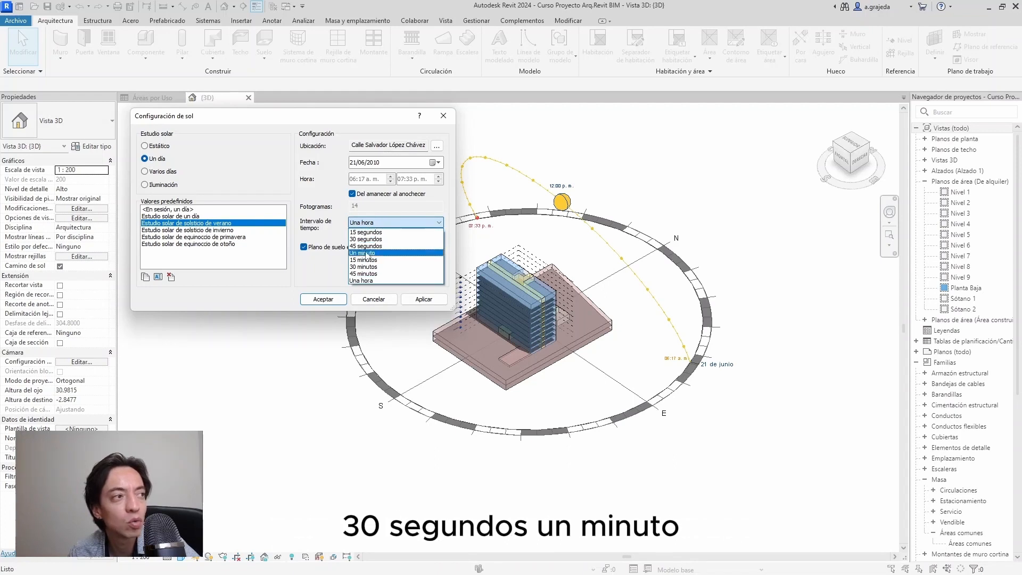
{"action": "left_click", "coordinate": [366, 283]}
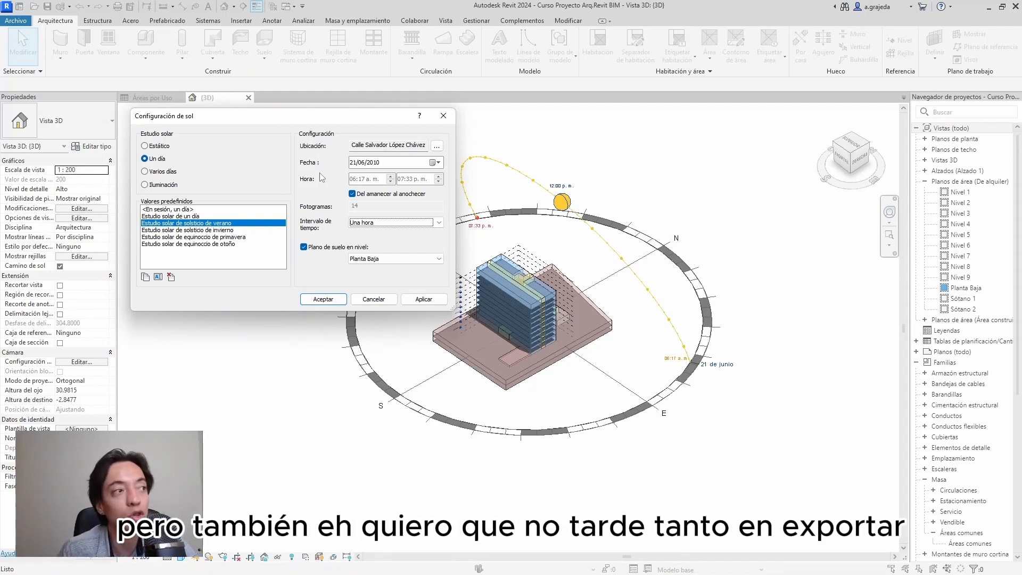
{"action": "left_click", "coordinate": [399, 224]}
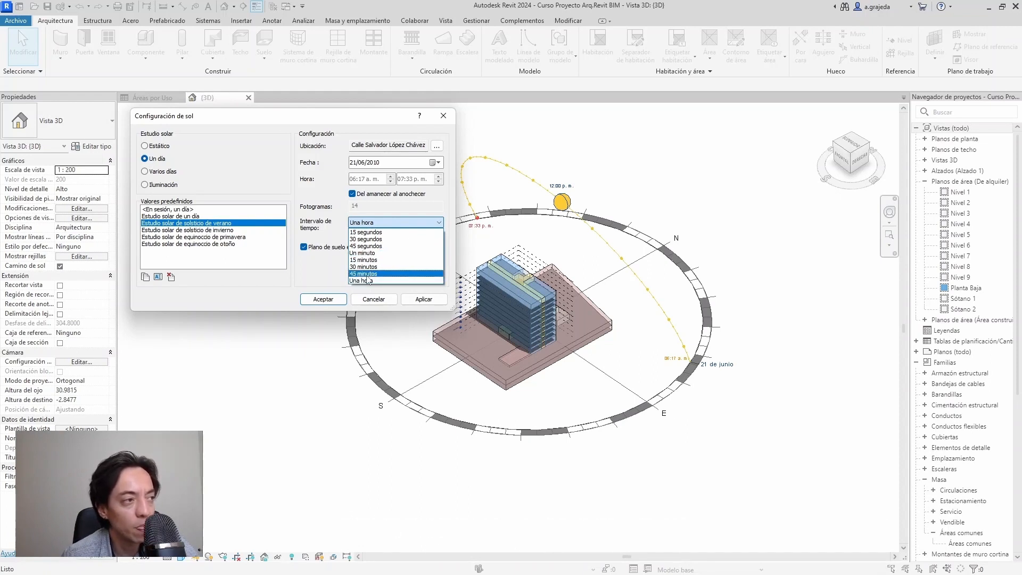
{"action": "left_click", "coordinate": [367, 267]}
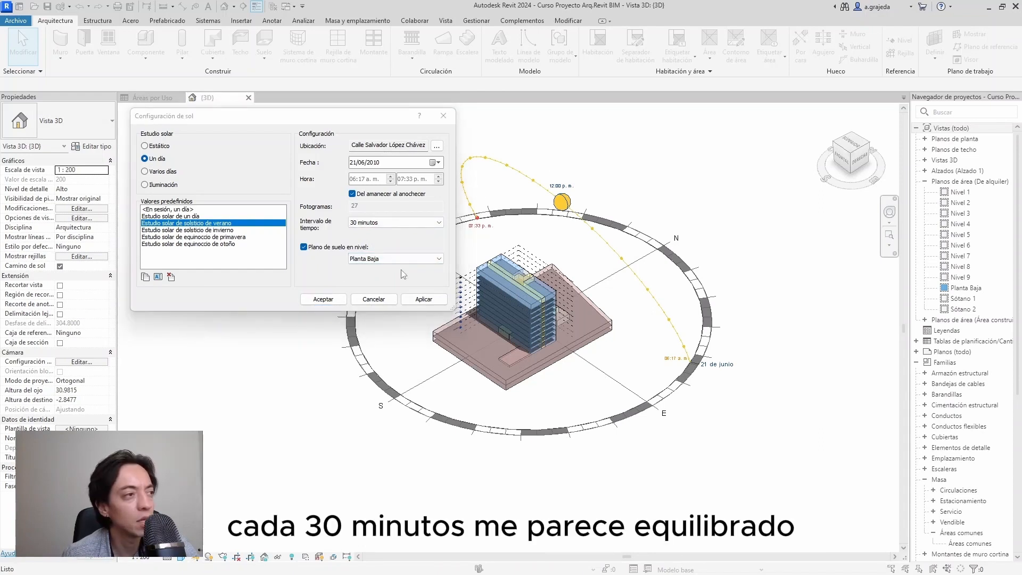
{"action": "left_click", "coordinate": [423, 300]}
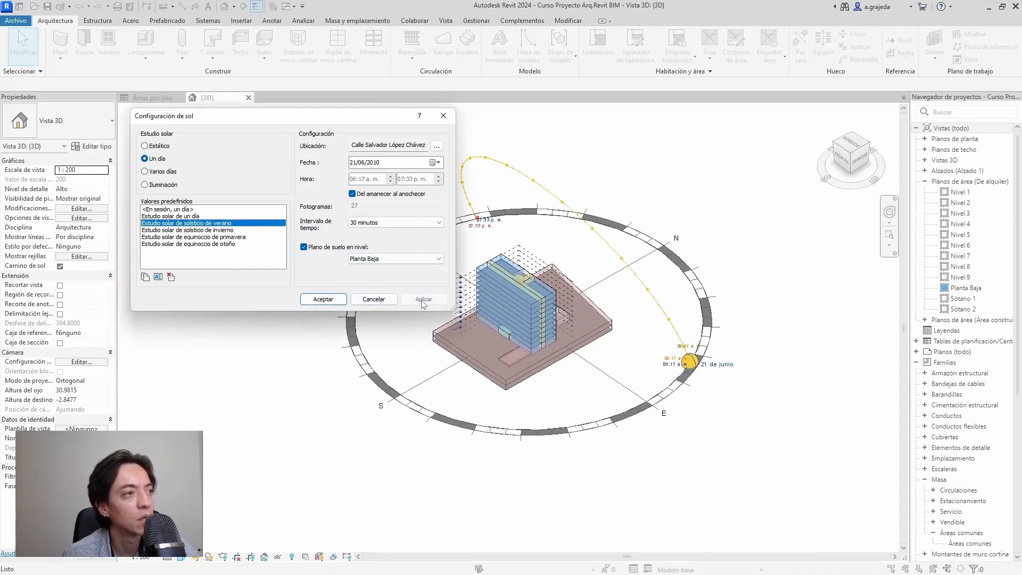
{"action": "left_click", "coordinate": [321, 299]}
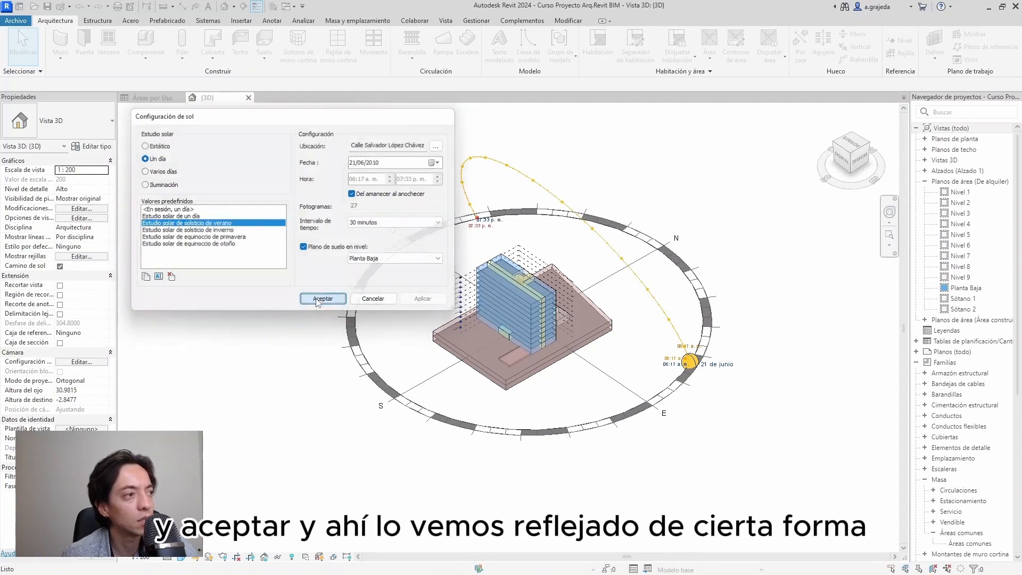
Step: Open the Solar Study mode for the one-day summer solstice study in the 3D view
{"action": "middle_click_drag", "start_coordinate": [687, 354], "coordinate": [716, 311], "text": "shift"}
{"action": "middle_click_drag", "start_coordinate": [702, 389], "coordinate": [663, 402], "text": "shift"}
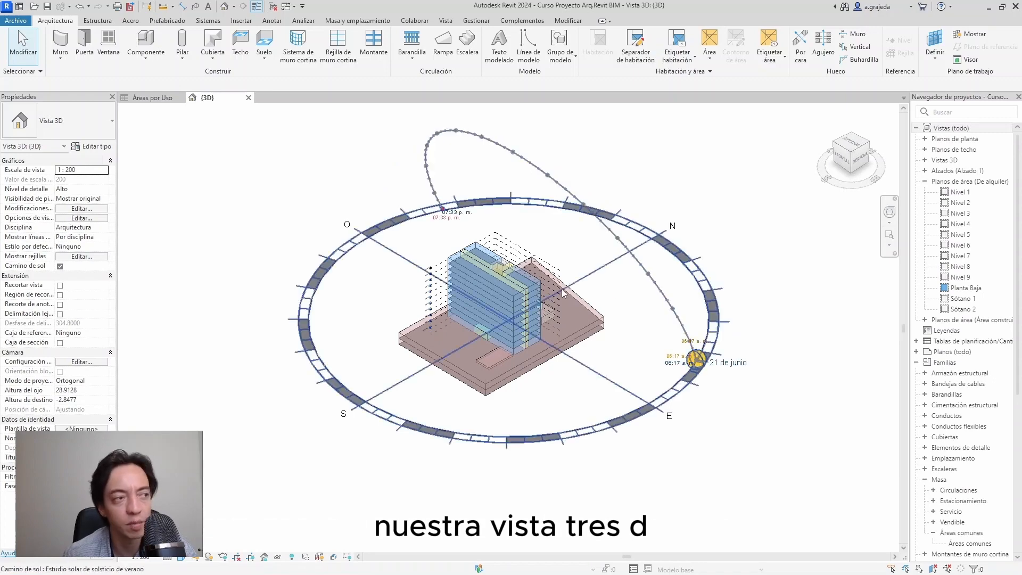
{"action": "scroll", "coordinate": [689, 306], "scroll_direction": "up", "scroll_amount": 2}
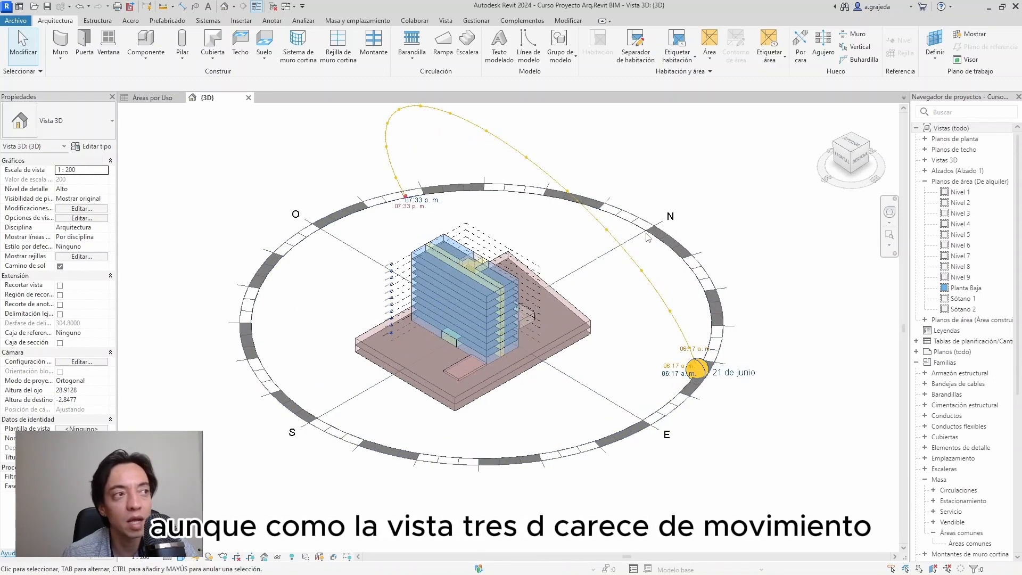
{"action": "middle_click_drag", "start_coordinate": [639, 238], "coordinate": [514, 247], "text": "shift"}
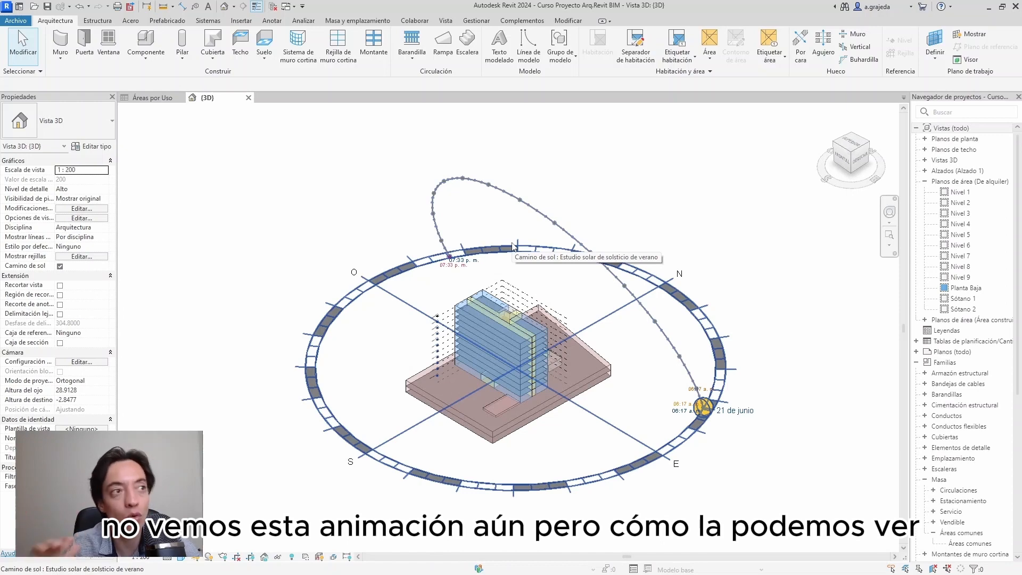
{"action": "left_click", "coordinate": [208, 557]}
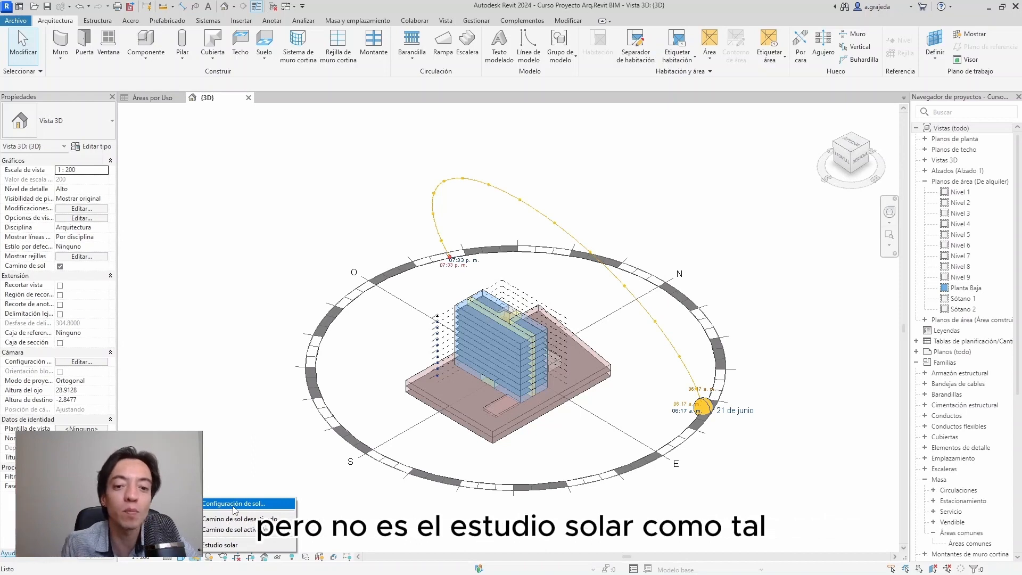
{"action": "left_click", "coordinate": [225, 550]}
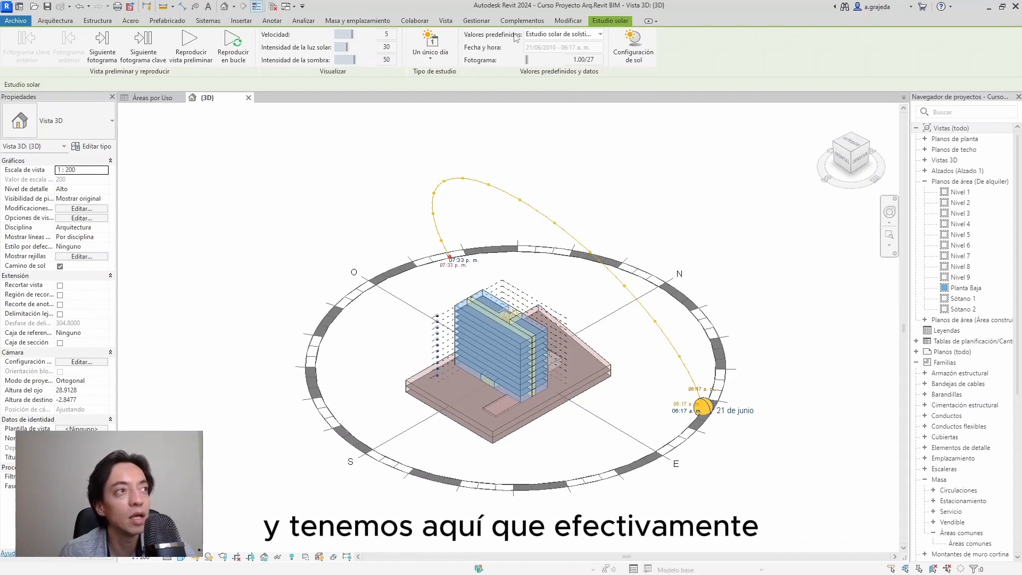
Step: Review the available solar study presets and the one-day study's sun settings, and close them without making changes
{"action": "left_click", "coordinate": [579, 37]}
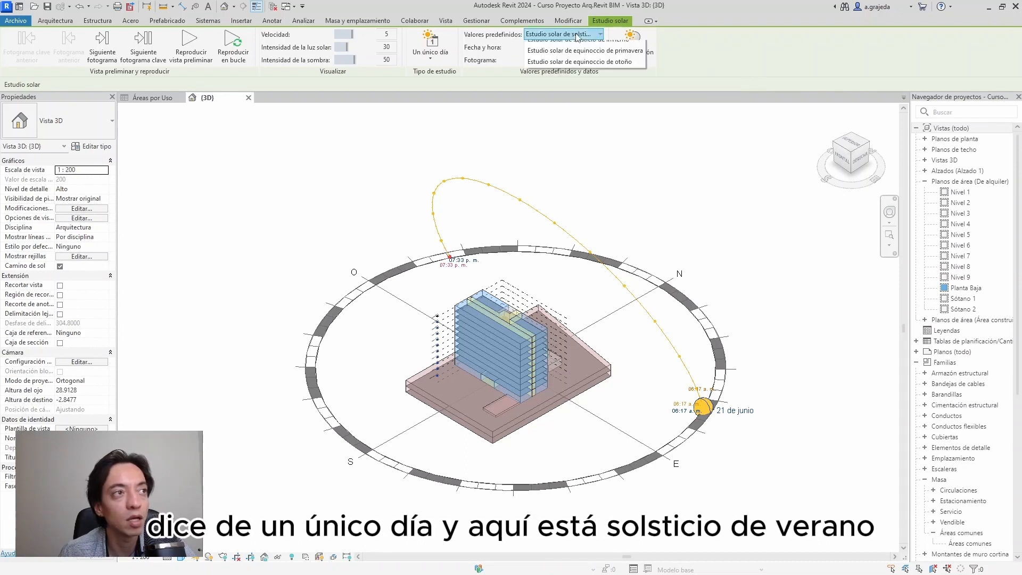
{"action": "left_click", "coordinate": [577, 36]}
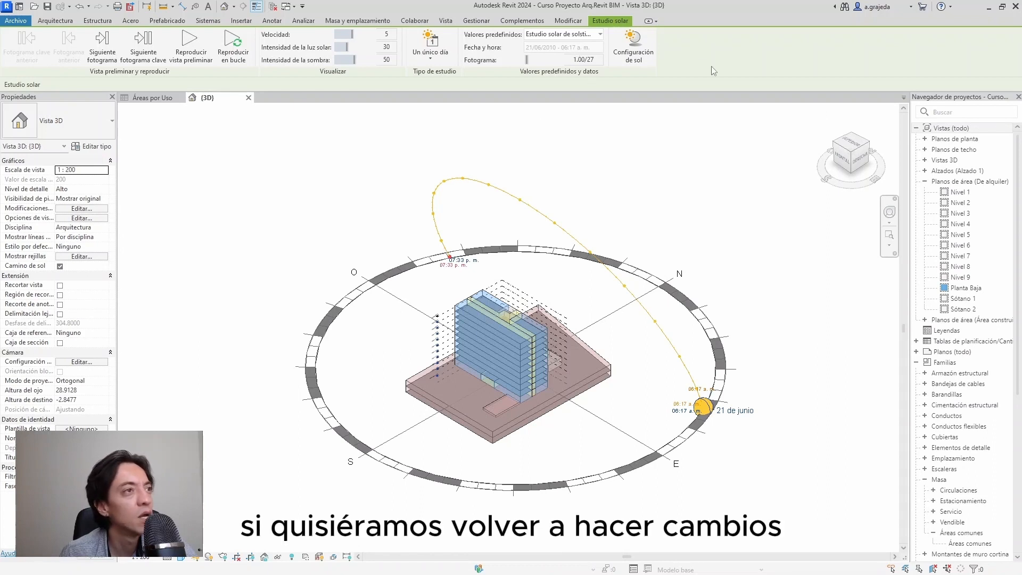
{"action": "left_click", "coordinate": [634, 46]}
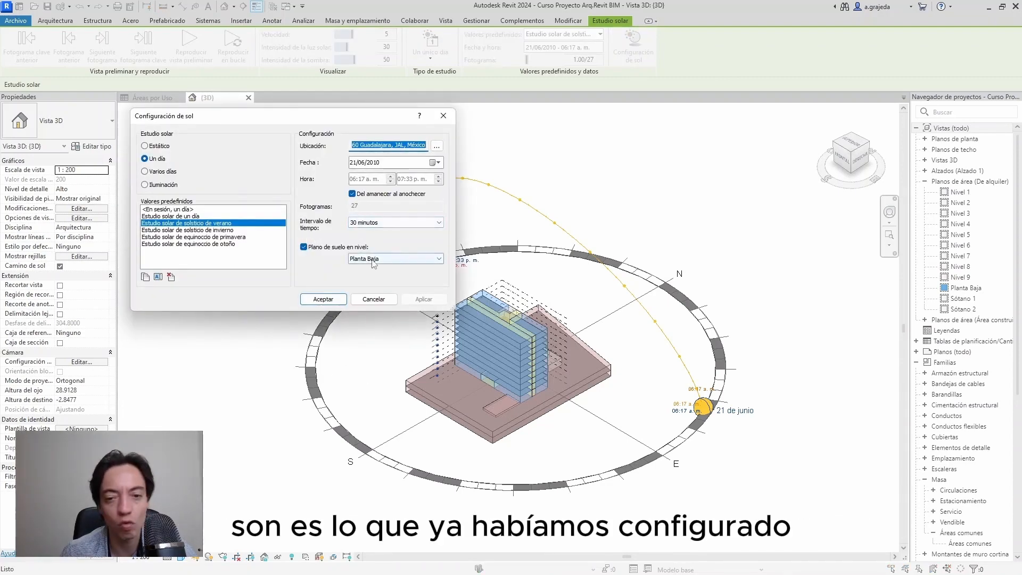
{"action": "left_click", "coordinate": [443, 118]}
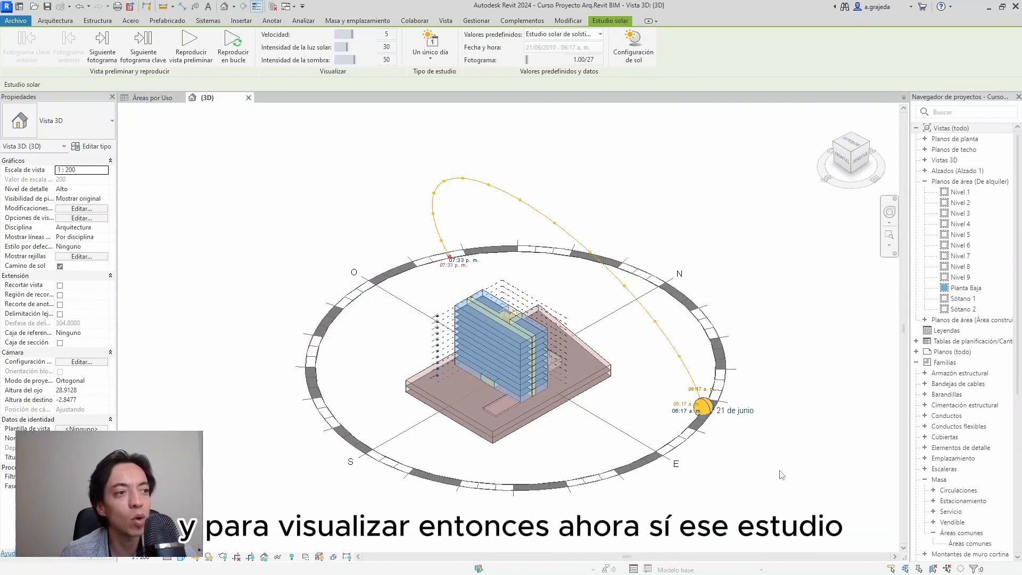
Step: Play the one-day solar study as a preview and in a loop, and exit the Solar Study mode
{"action": "left_click", "coordinate": [192, 40]}
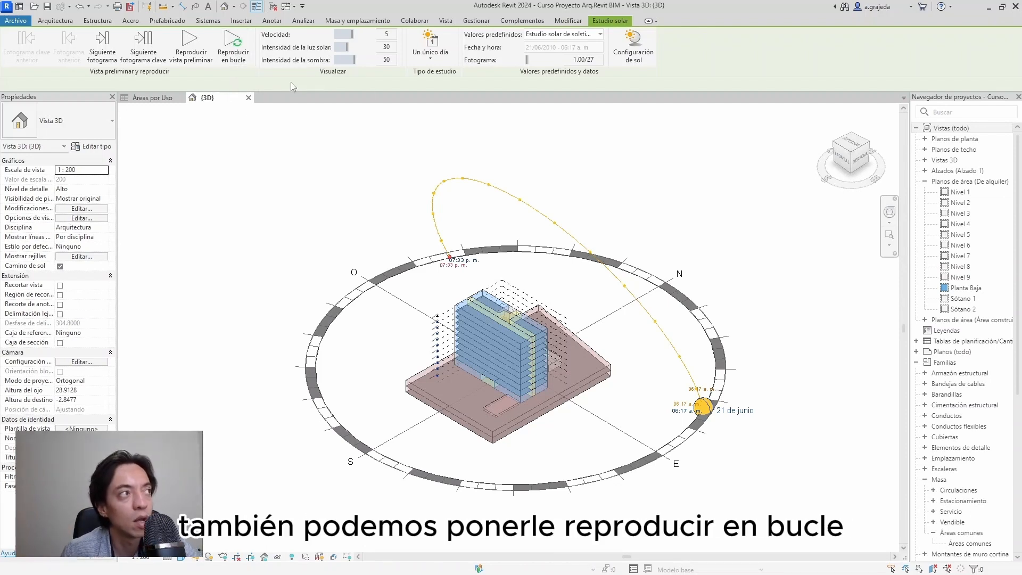
{"action": "left_click", "coordinate": [233, 46]}
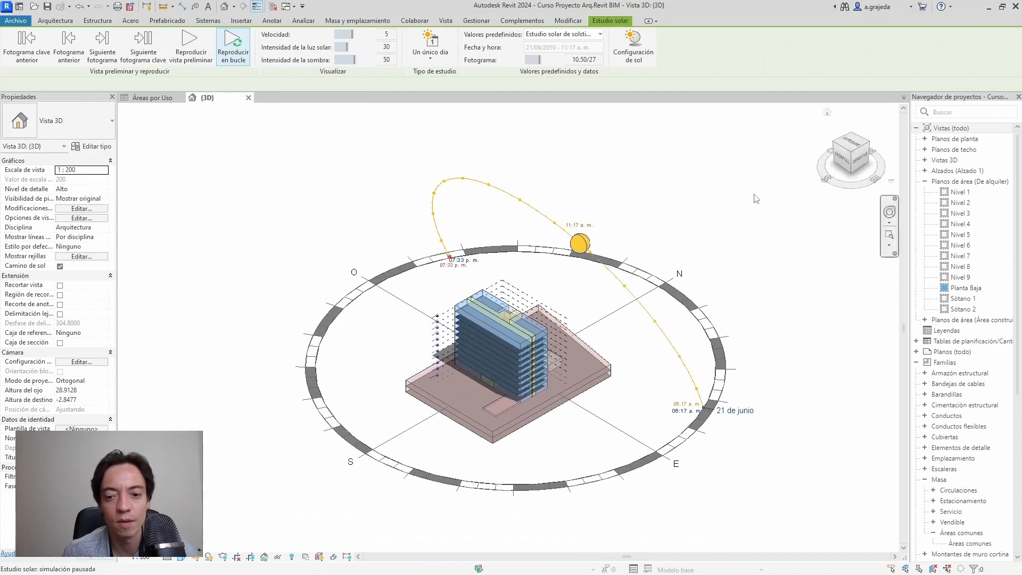
{"action": "key", "text": "Escape"}
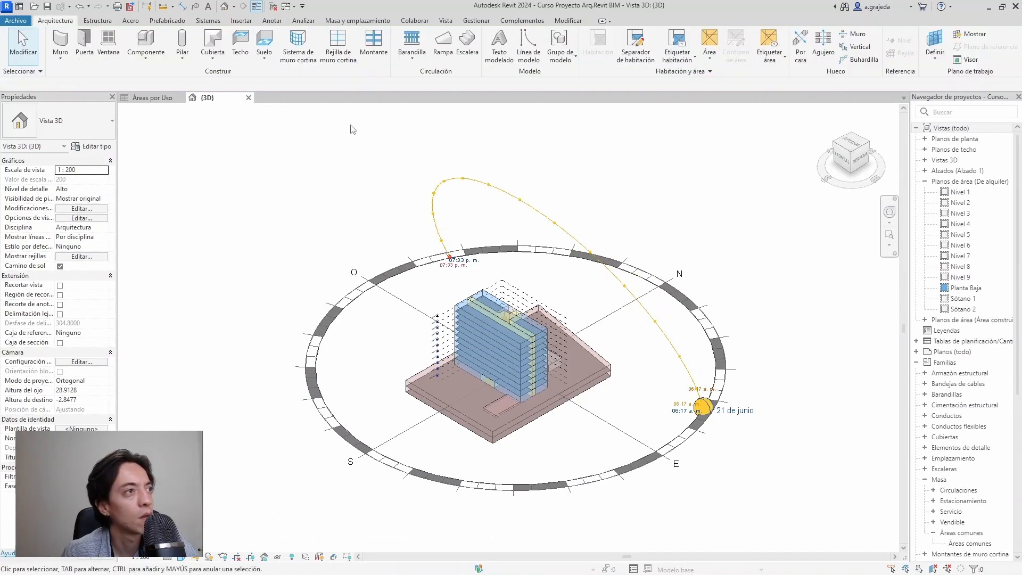